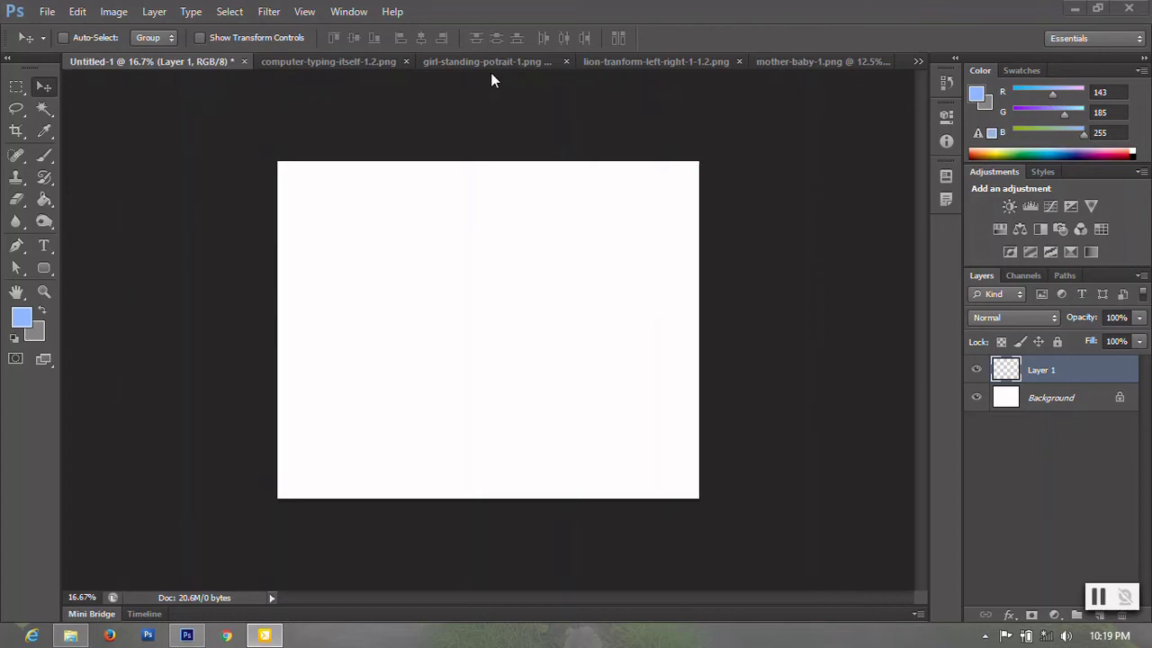
# Copy the girl into Untitled-1 as Layer 2, shrink her to fit the canvas, and zoom to 25%.
pyautogui.click(487, 60)
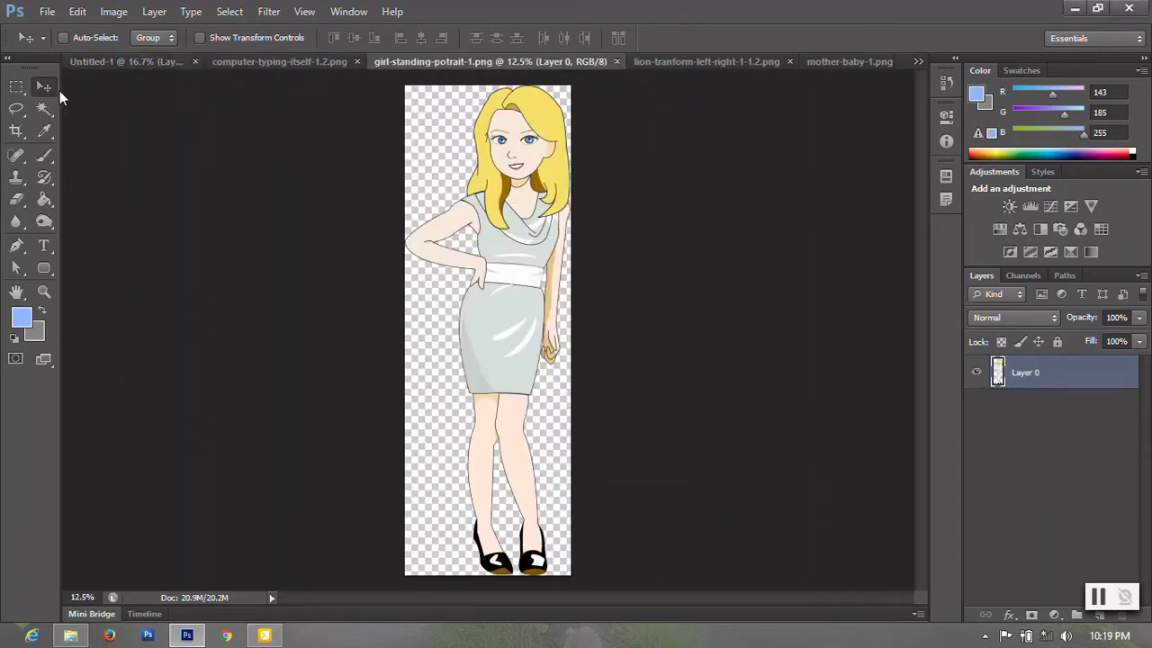
pyautogui.moveTo(487, 292)
pyautogui.mouseDown()
pyautogui.moveTo(447, 280)
pyautogui.moveTo(478, 327)
pyautogui.mouseUp()
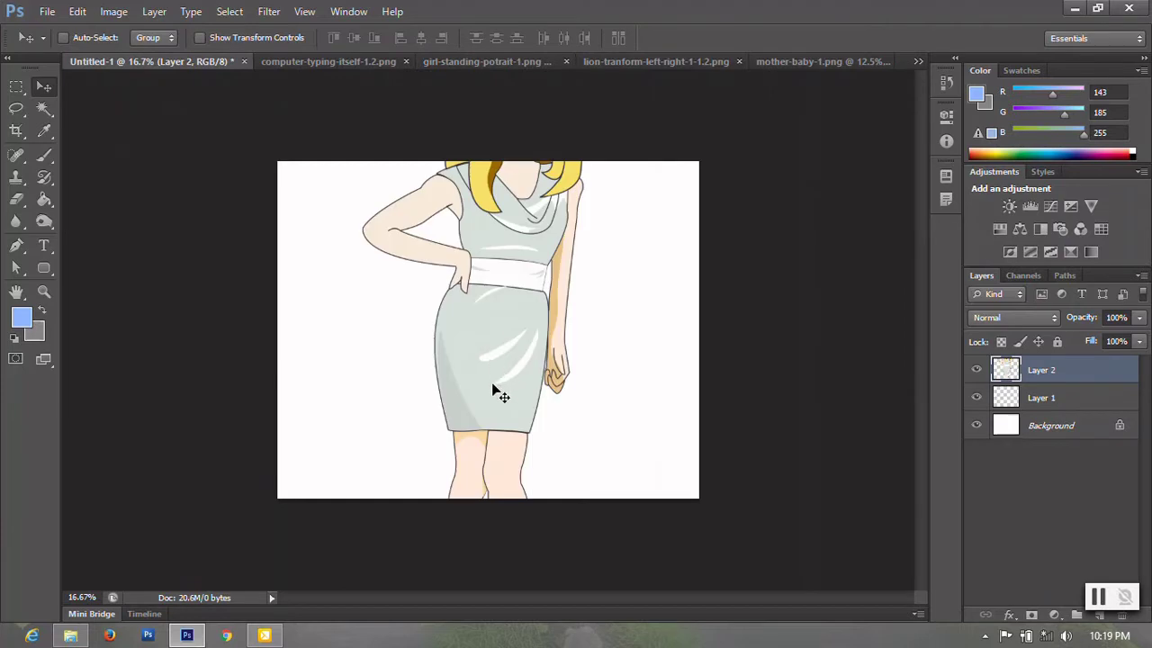
pyautogui.hotkey('ctrl', 't')
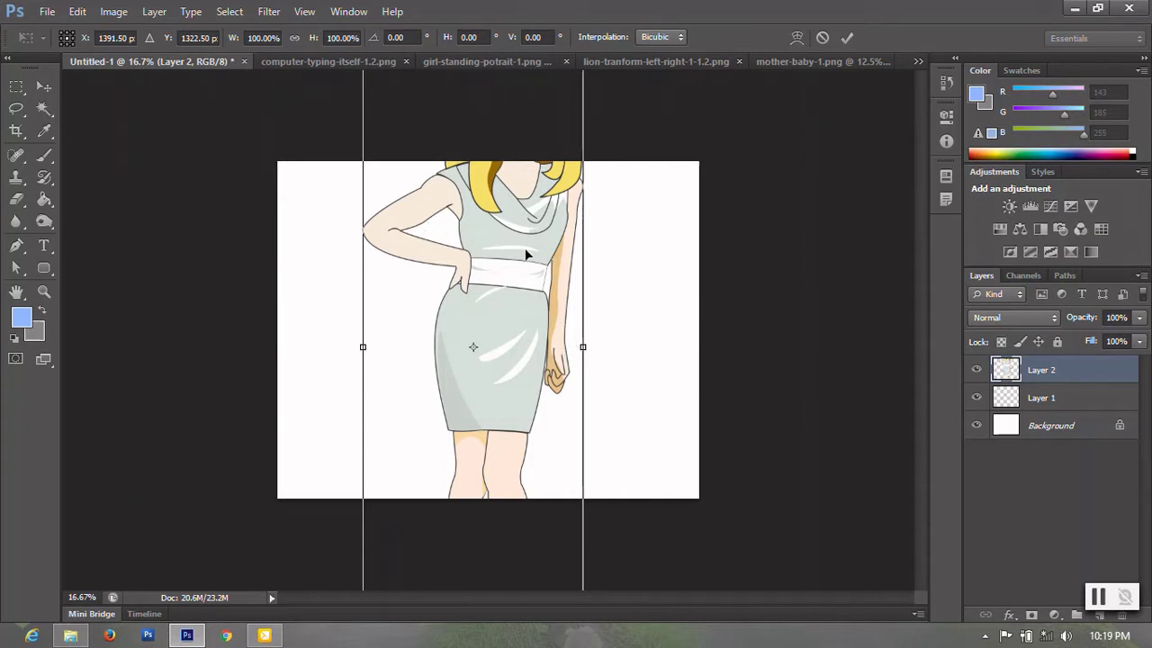
pyautogui.moveTo(524, 247); pyautogui.dragTo(533, 215)
pyautogui.moveTo(573, 172); pyautogui.dragTo(517, 347)
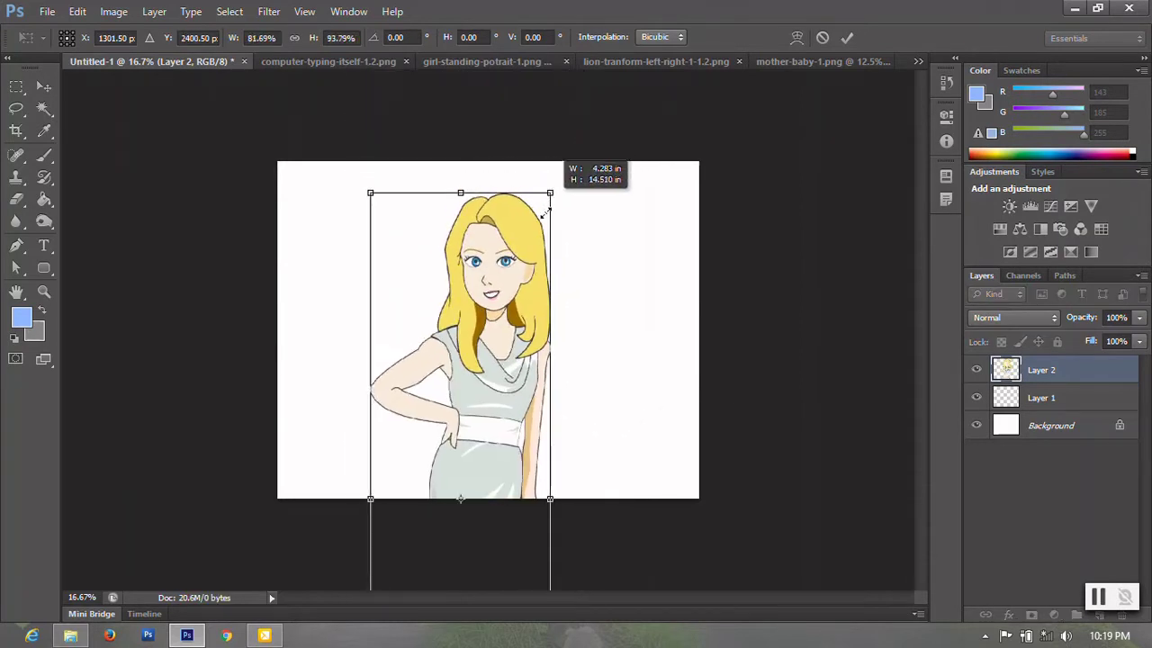
pyautogui.moveTo(502, 414); pyautogui.dragTo(509, 261)
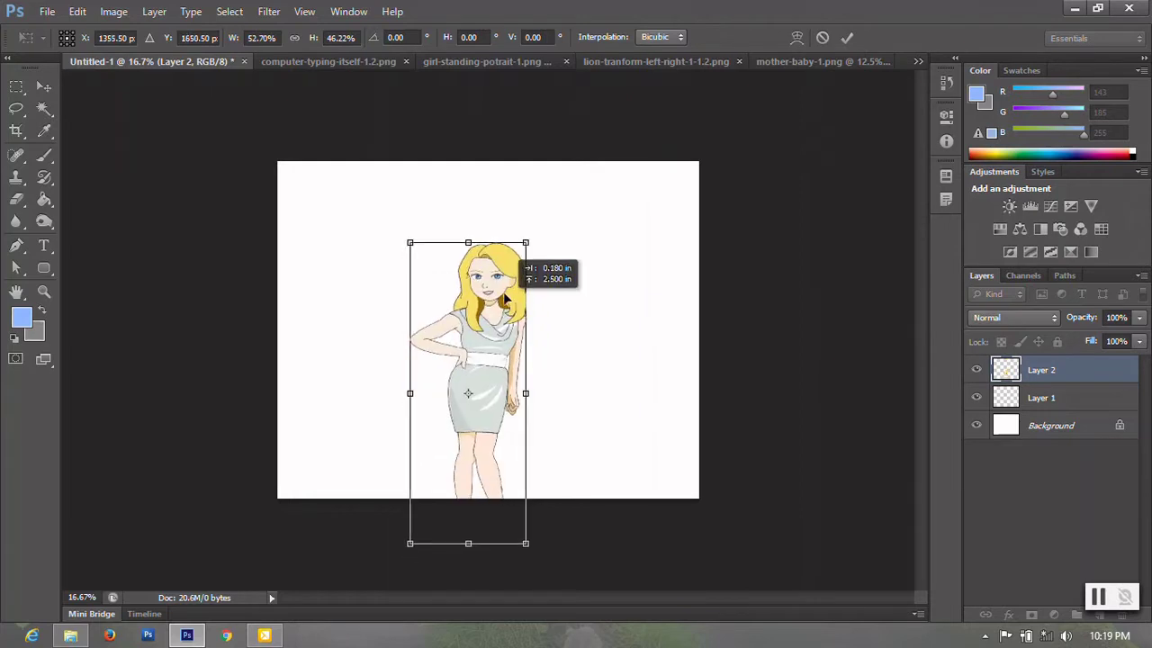
pyautogui.press('Return')
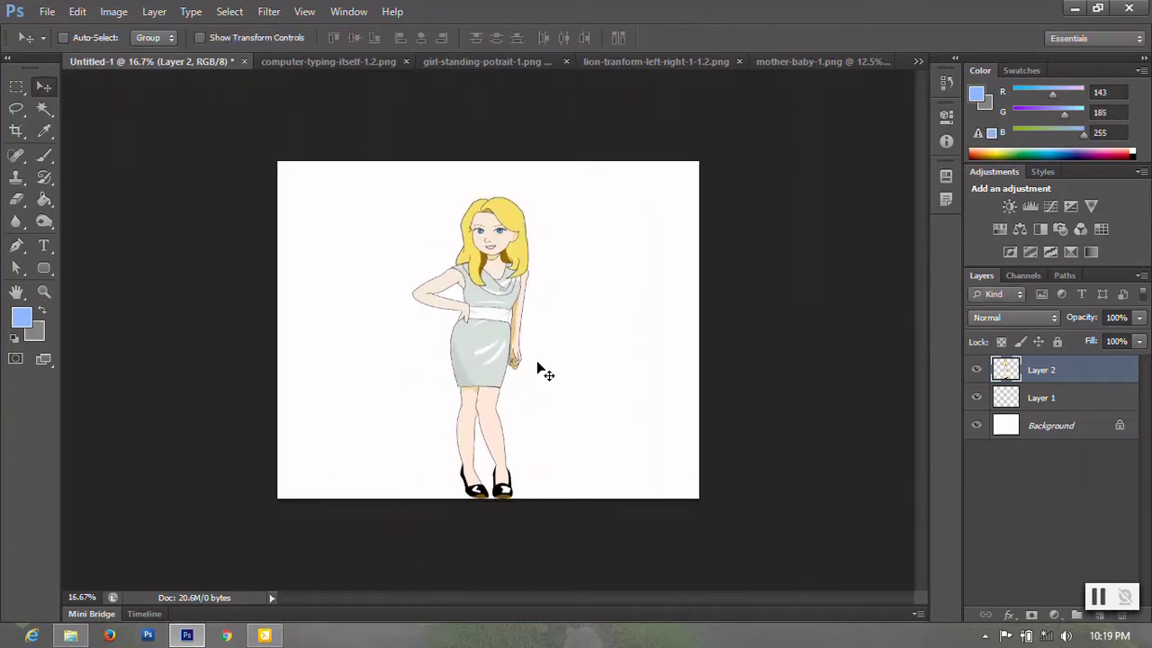
pyautogui.hotkey('ctrl', '+')
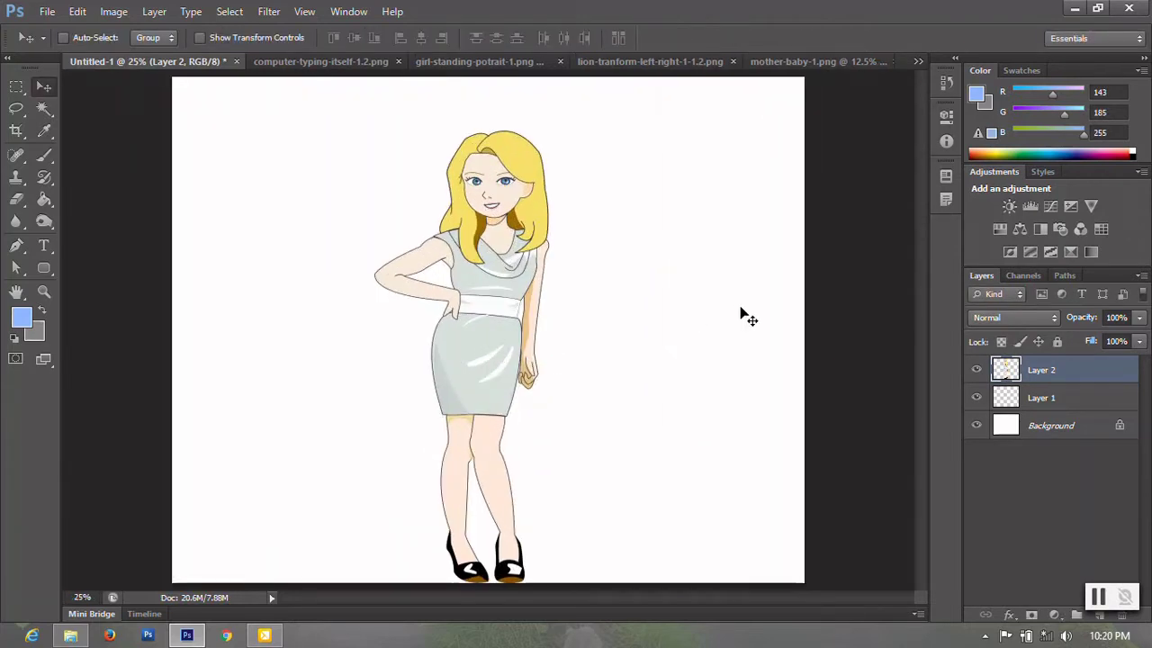
# Quick-select the girl from her face and neck down through the dress, legs and shoes.
pyautogui.click(43, 108)
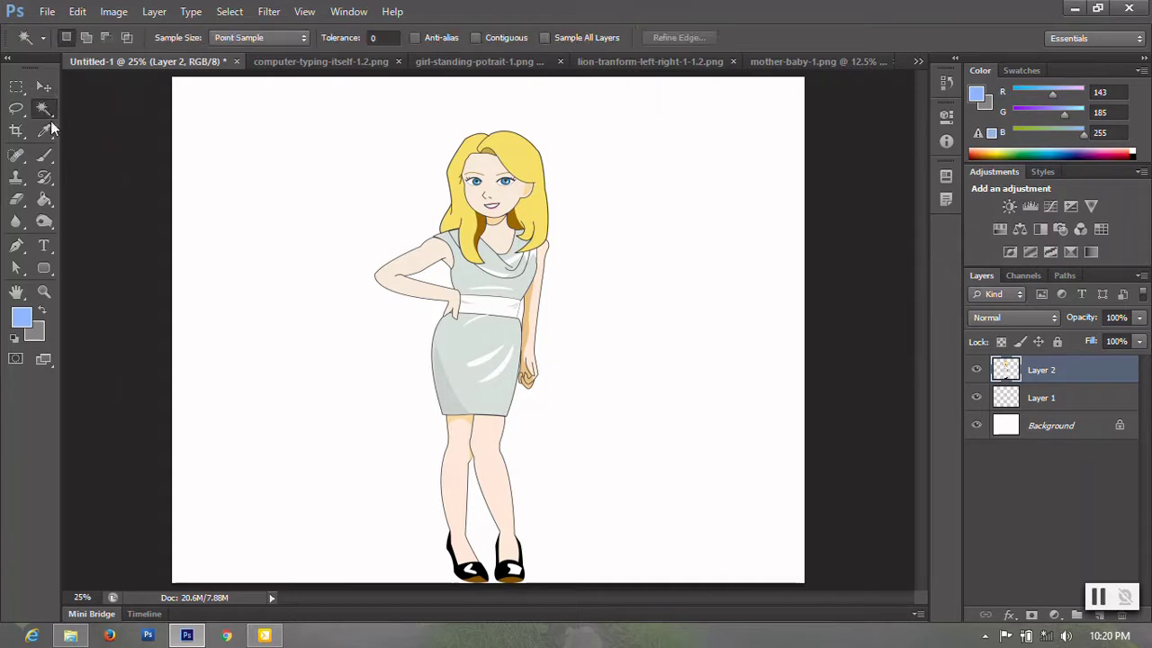
pyautogui.rightClick(54, 115)
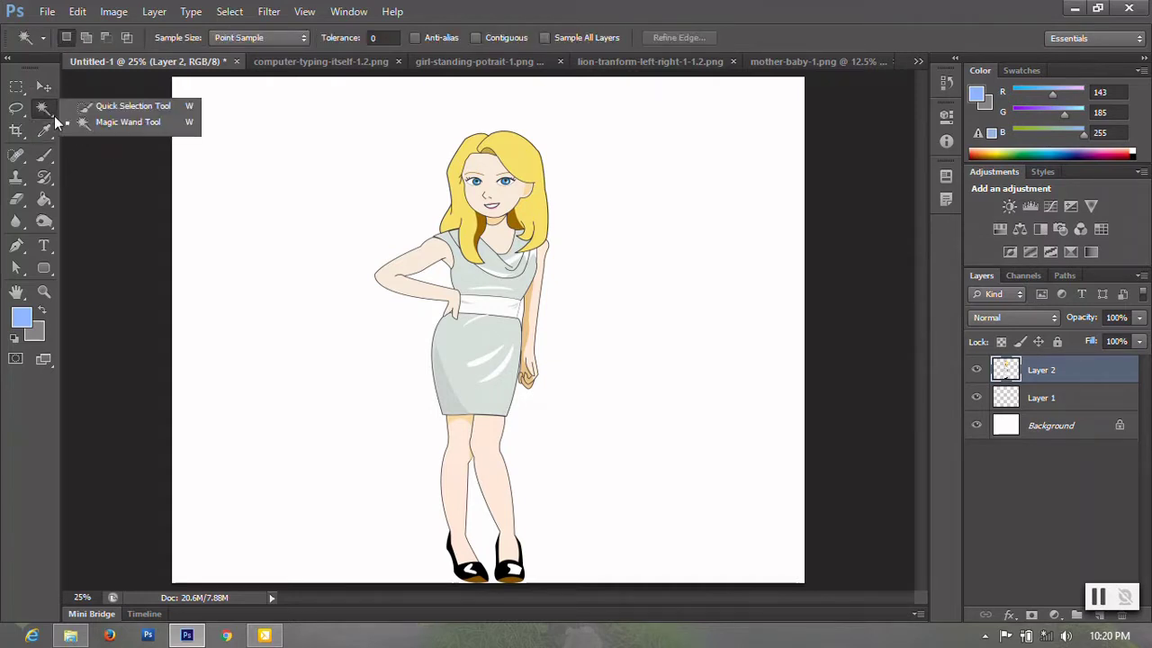
pyautogui.click(105, 109)
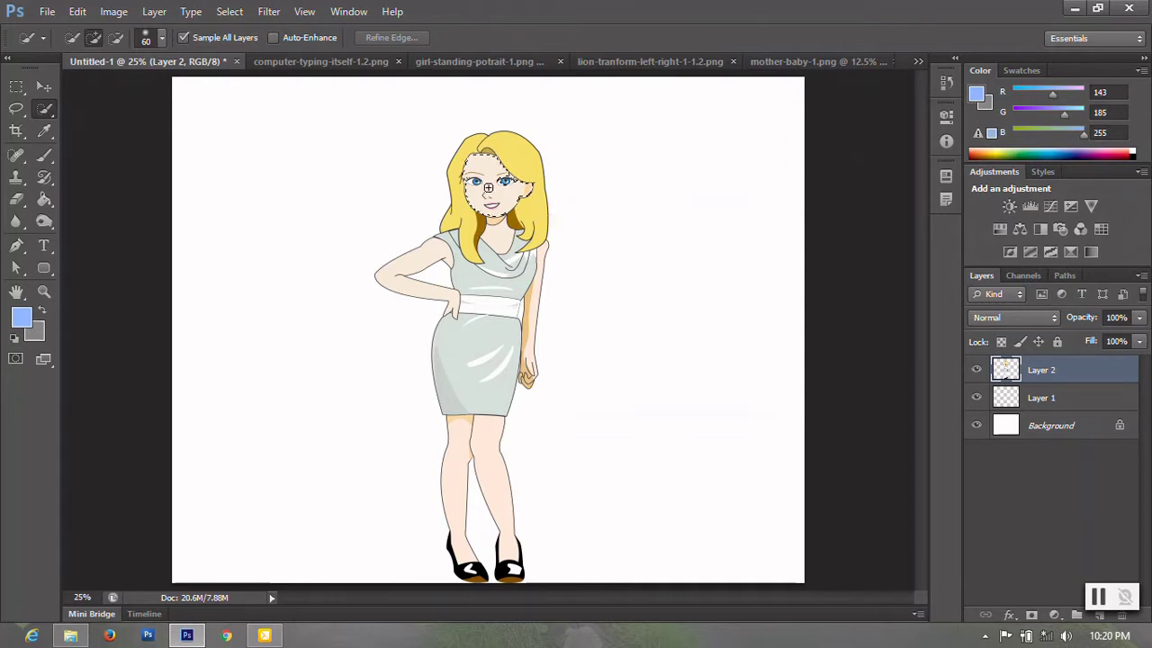
pyautogui.moveTo(484, 184); pyautogui.dragTo(467, 360)
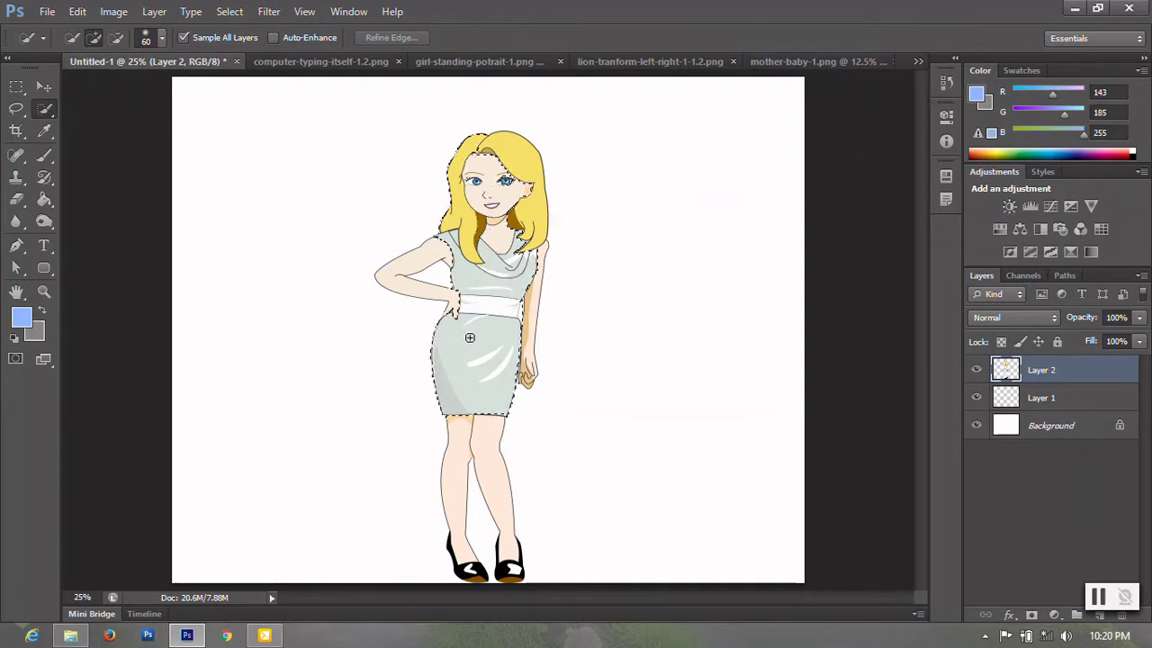
pyautogui.moveTo(460, 420); pyautogui.dragTo(493, 498)
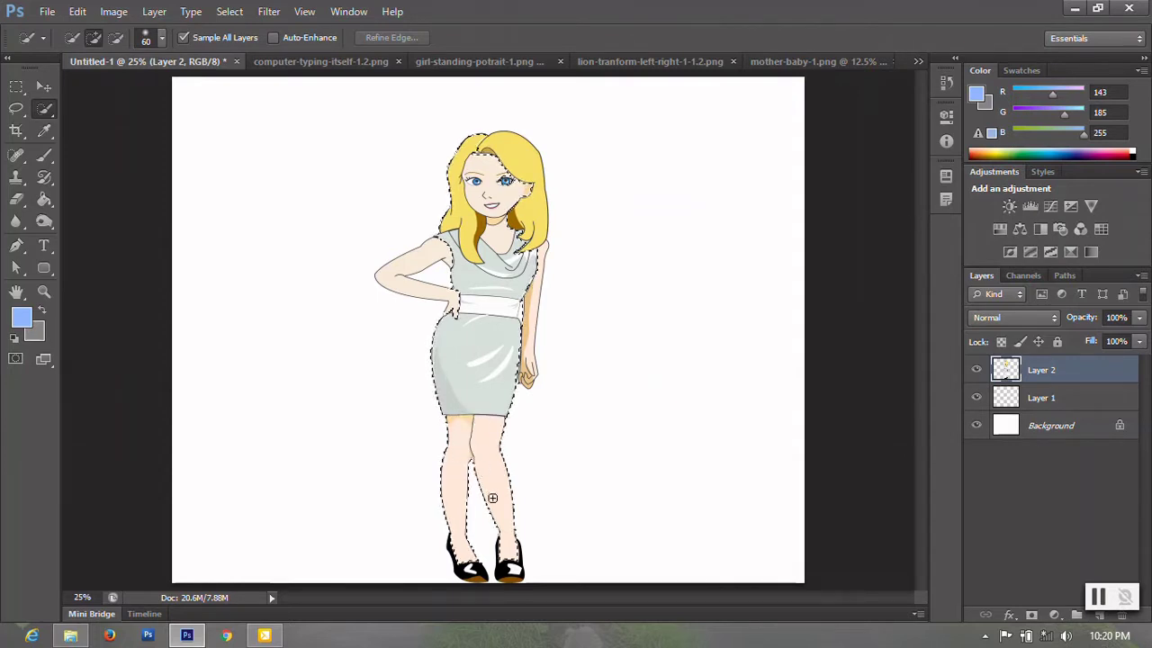
pyautogui.moveTo(510, 572); pyautogui.dragTo(509, 576)
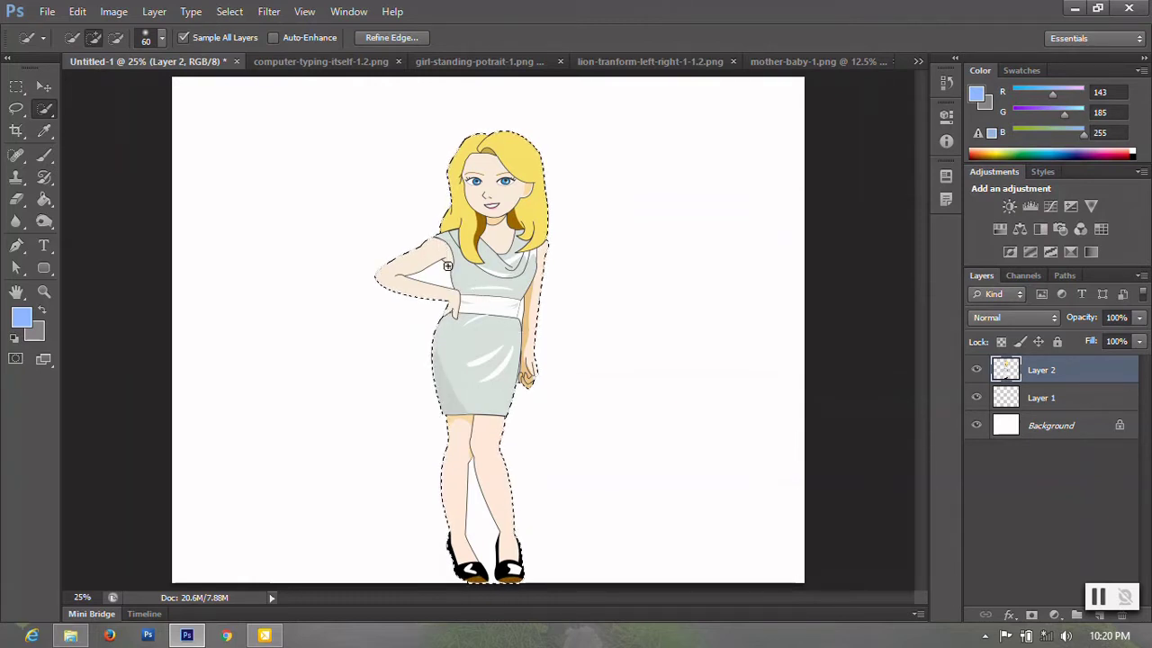
# Zoom in and, with a smaller brush, subtract the white gap between the bent arm and torso.
pyautogui.scroll(2, 448, 267)
pyautogui.scroll(1, 444, 264)
pyautogui.scroll(1, 347, 188)
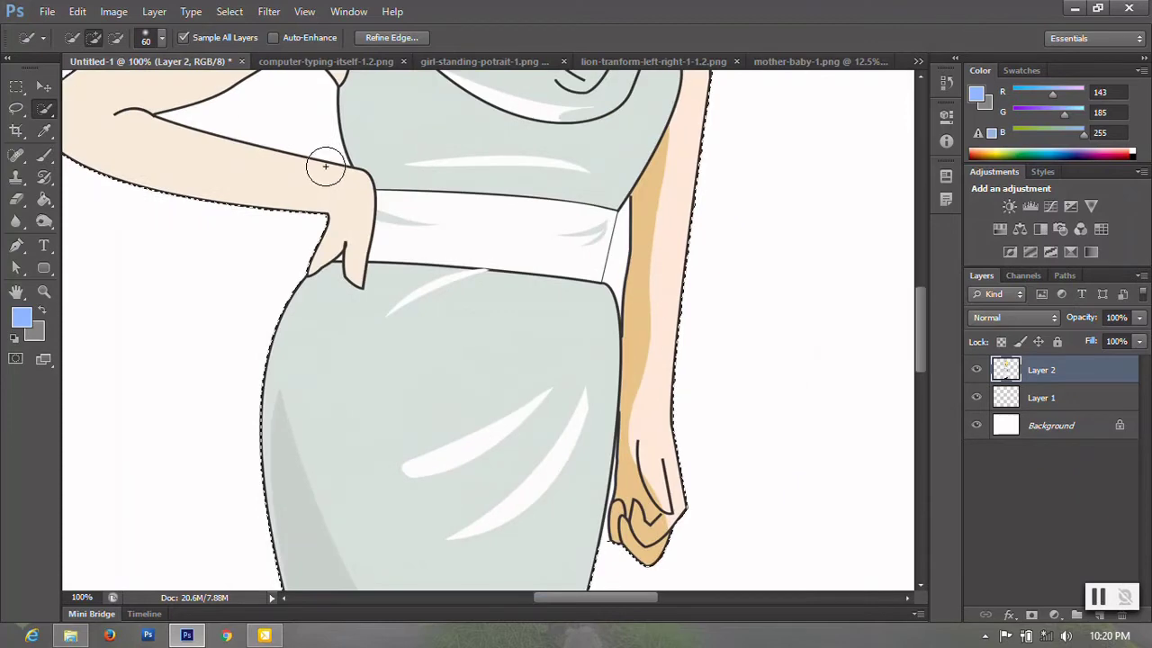
pyautogui.moveTo(325, 166); pyautogui.dragTo(409, 324)
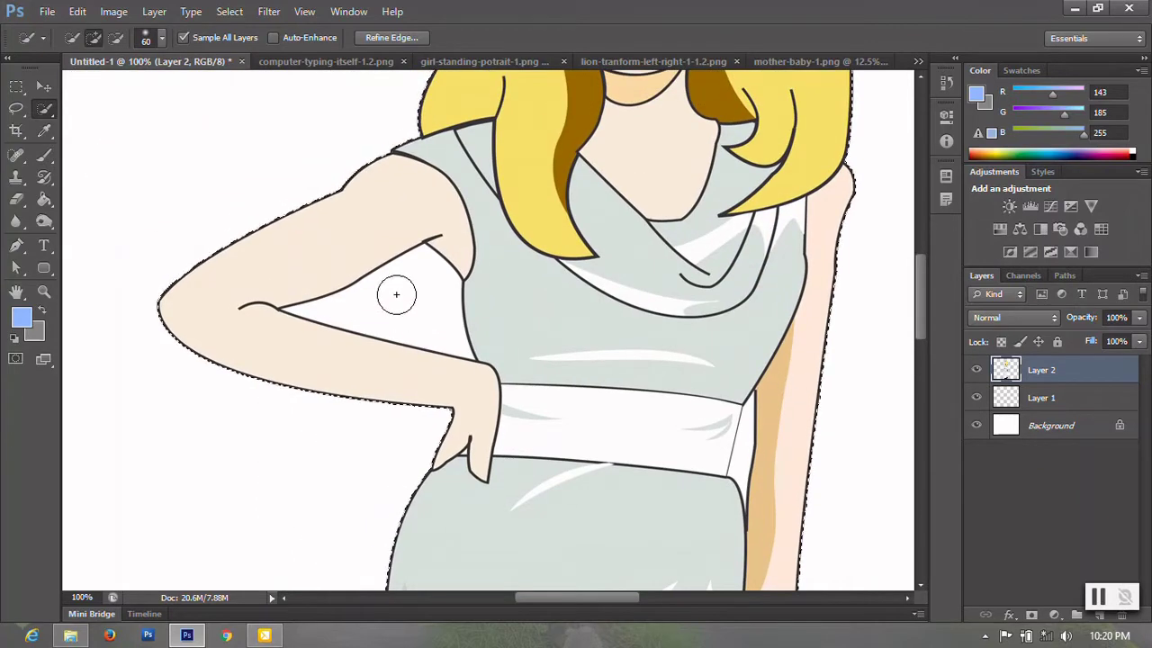
pyautogui.press('[')
pyautogui.press('[')
pyautogui.press('[')
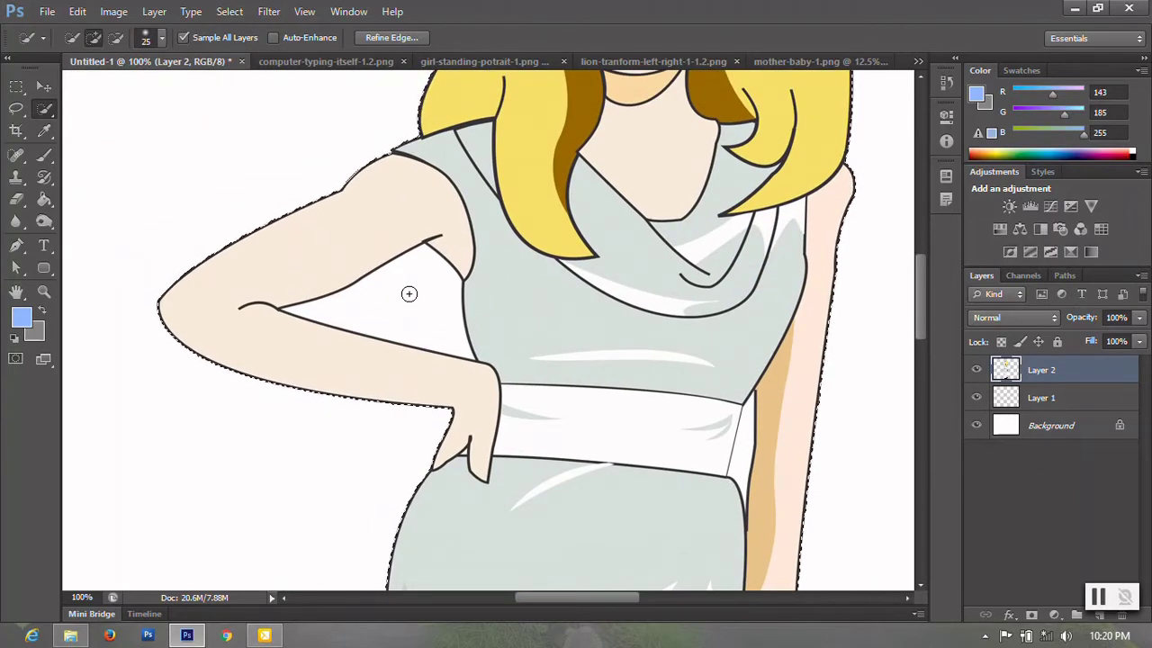
pyautogui.press('alt')
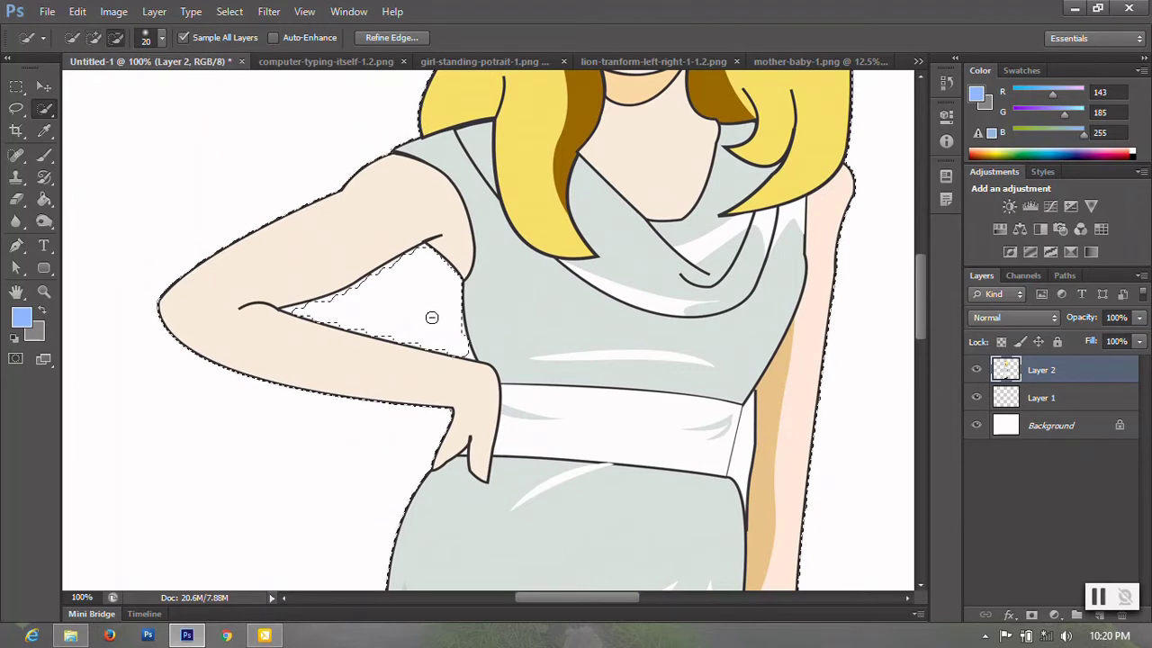
pyautogui.keyDown('alt'); pyautogui.click(431, 317); pyautogui.keyUp('alt')
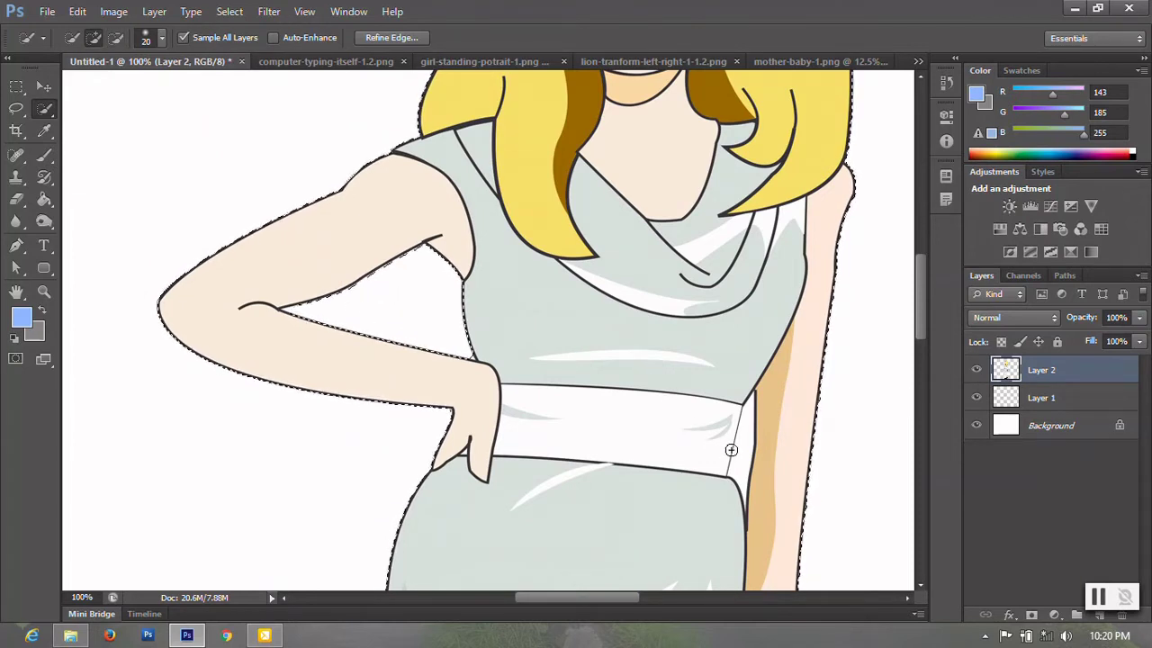
pyautogui.press('[')
pyautogui.press('alt')
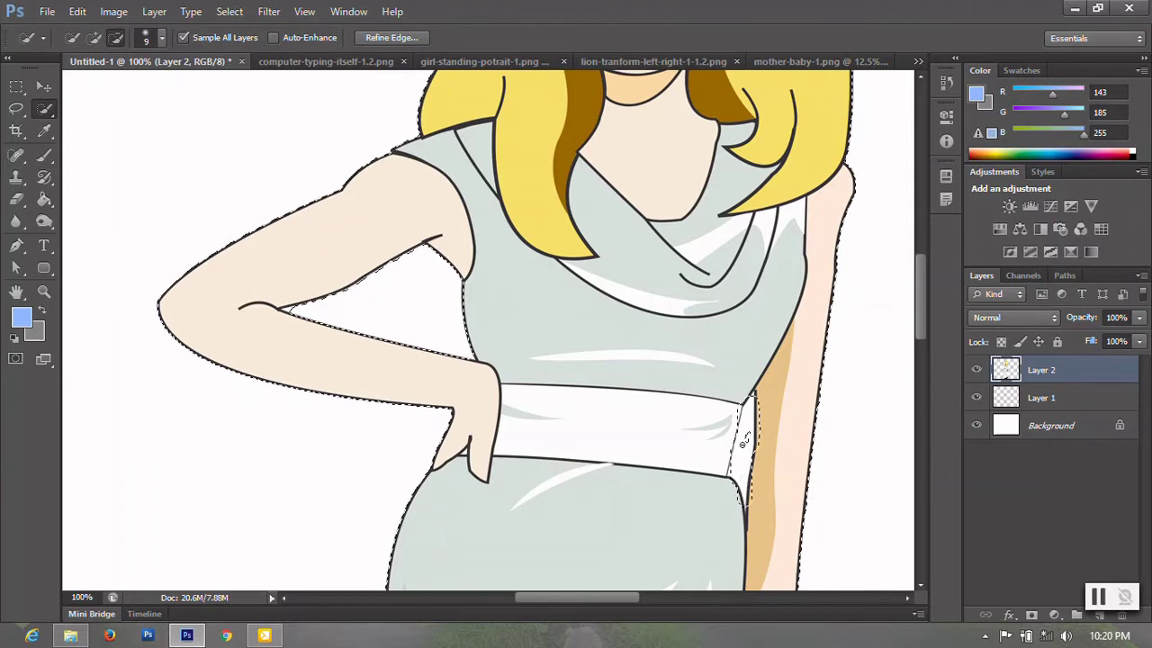
# Trim the selection along the waistband, right side and arm edges.
pyautogui.keyDown('alt'); pyautogui.click(743, 437); pyautogui.keyUp('alt')
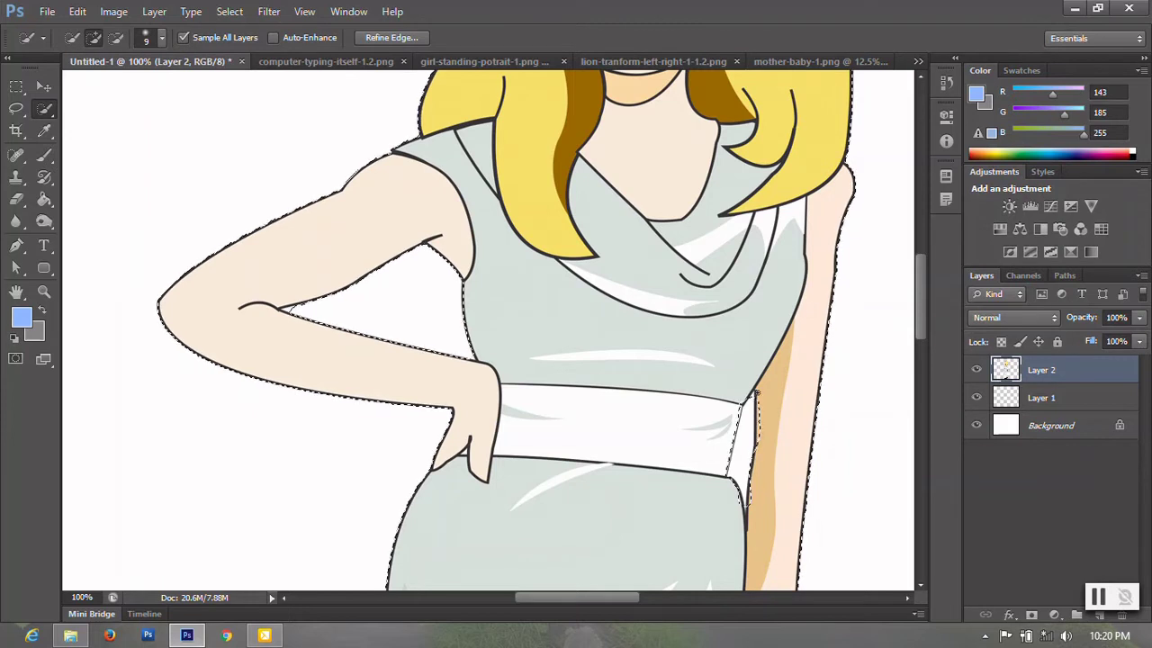
pyautogui.moveTo(759, 397); pyautogui.dragTo(758, 404)
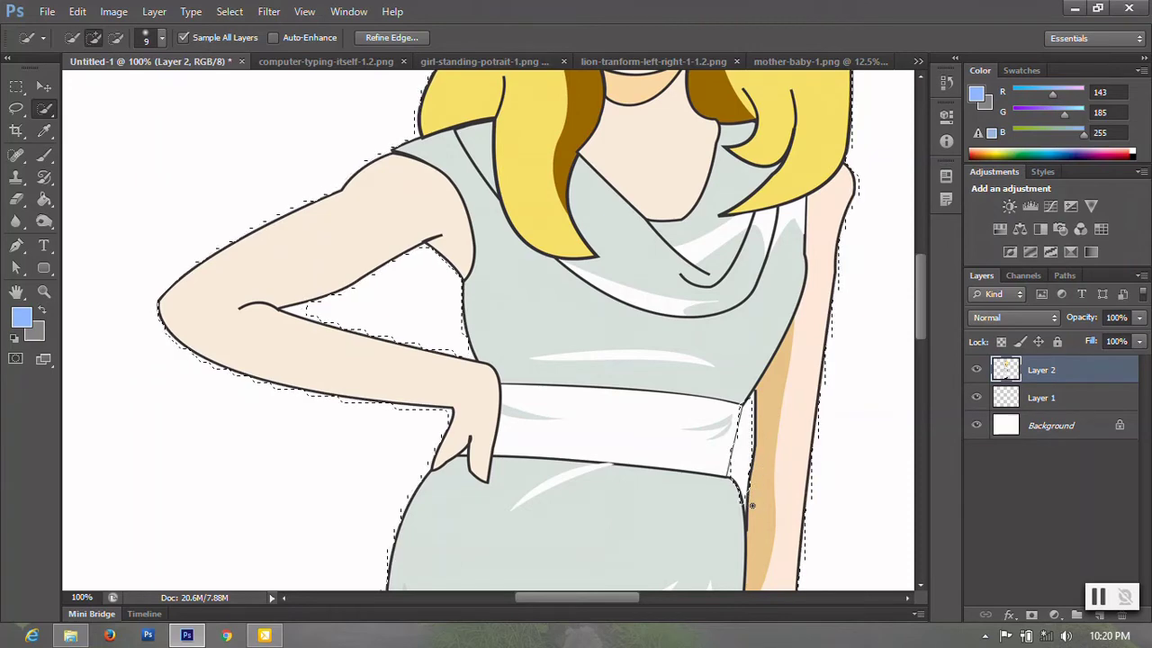
pyautogui.moveTo(751, 506); pyautogui.dragTo(767, 443)
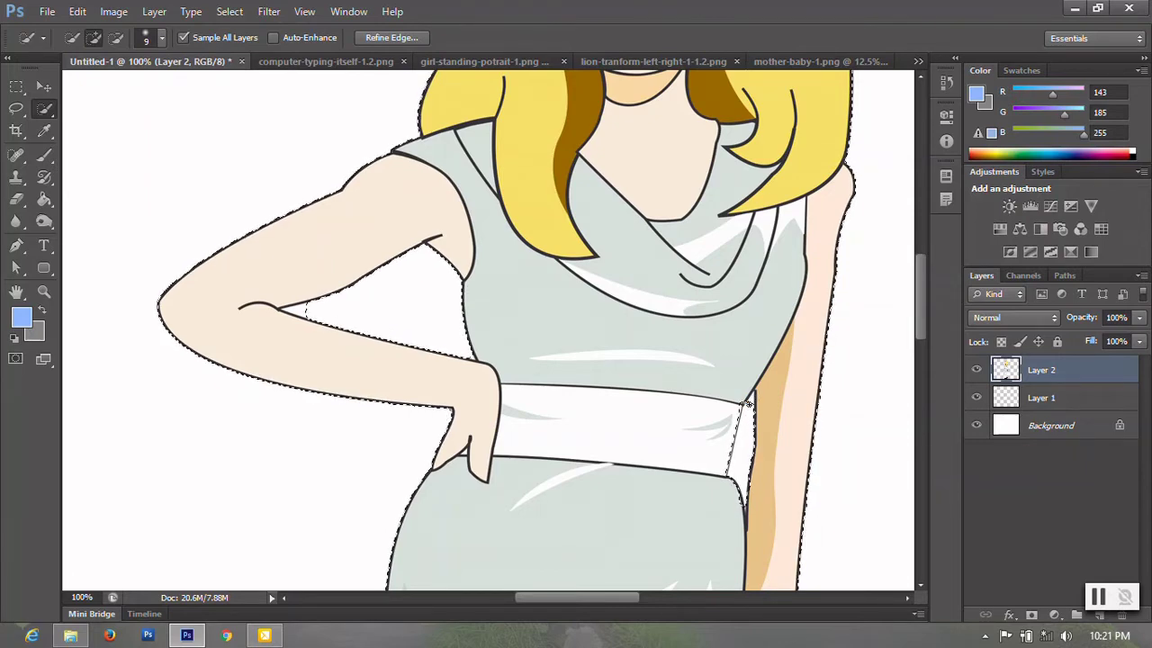
pyautogui.press('alt')
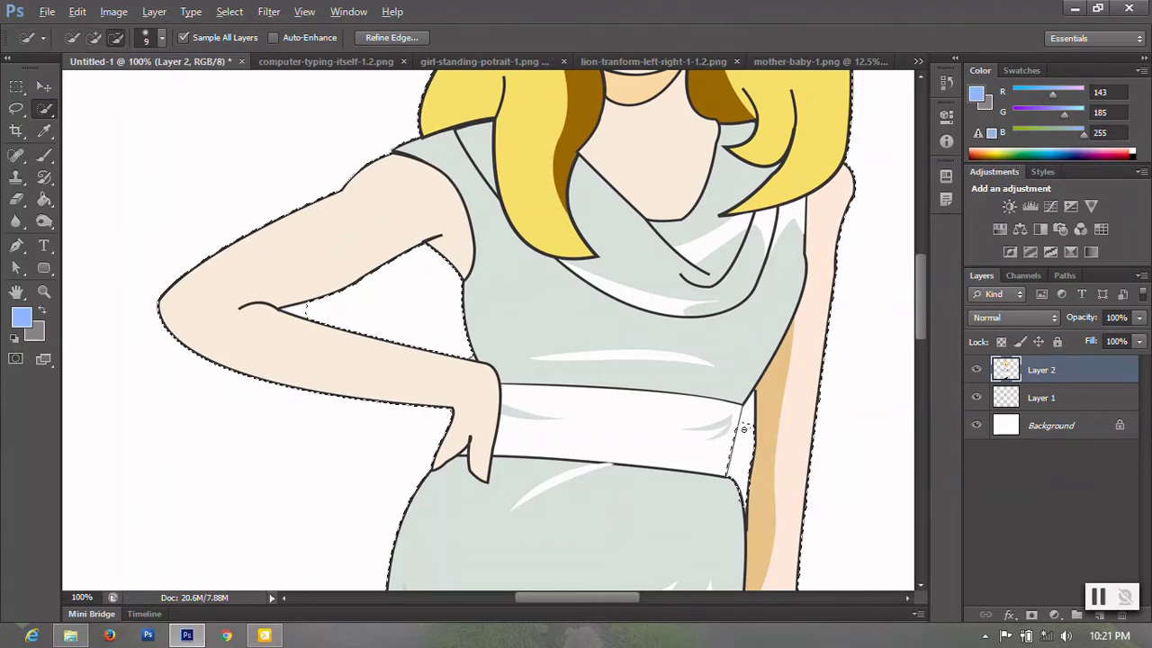
pyautogui.keyDown('alt'); pyautogui.click(747, 407); pyautogui.keyUp('alt')
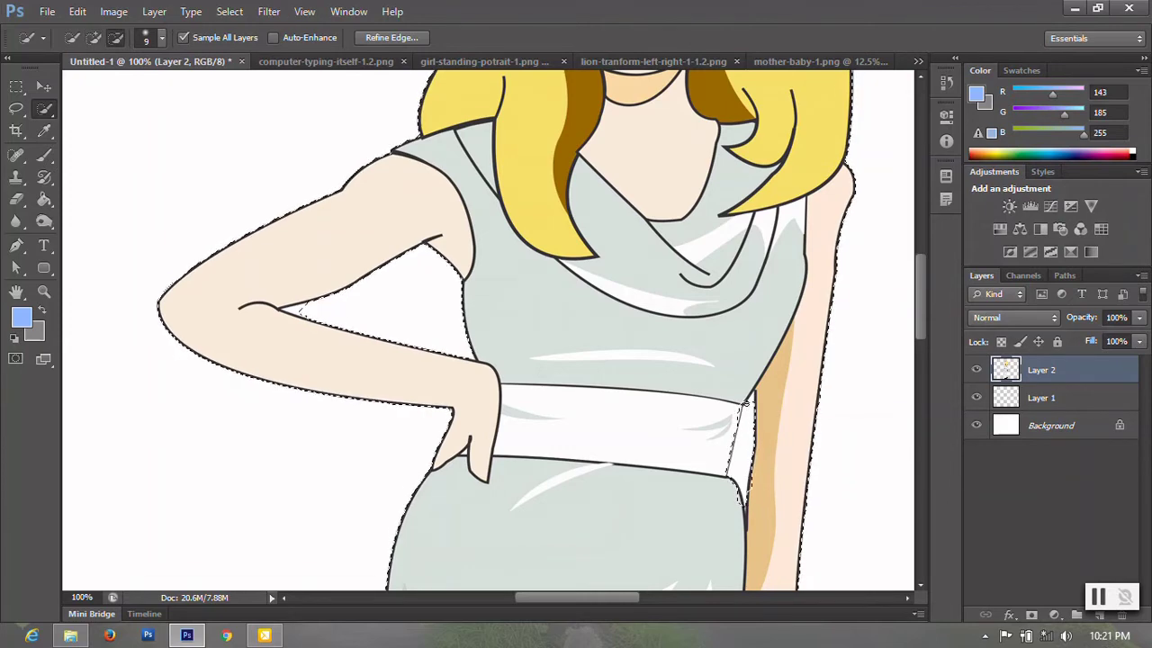
pyautogui.keyDown('alt'); pyautogui.click(751, 398); pyautogui.keyUp('alt')
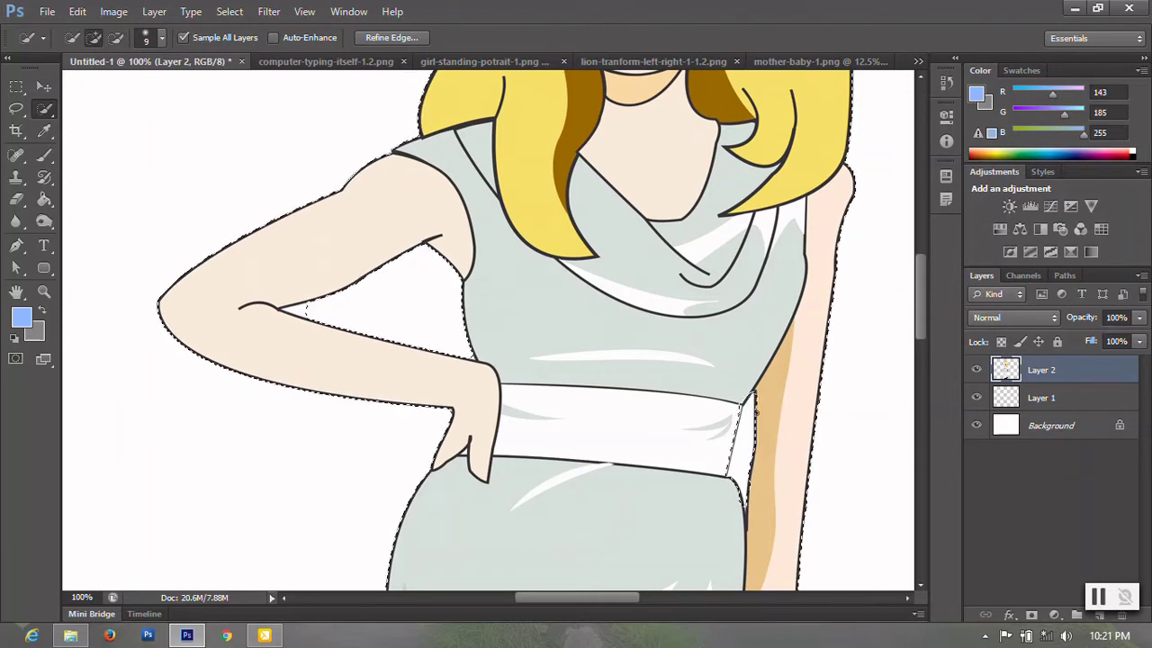
# Refine the selection edge around the skirt and hanging hand, excluding the white gaps.
pyautogui.scroll(-1, 747, 477)
pyautogui.scroll(-1, 720, 485)
pyautogui.scroll(-1, 503, 360)
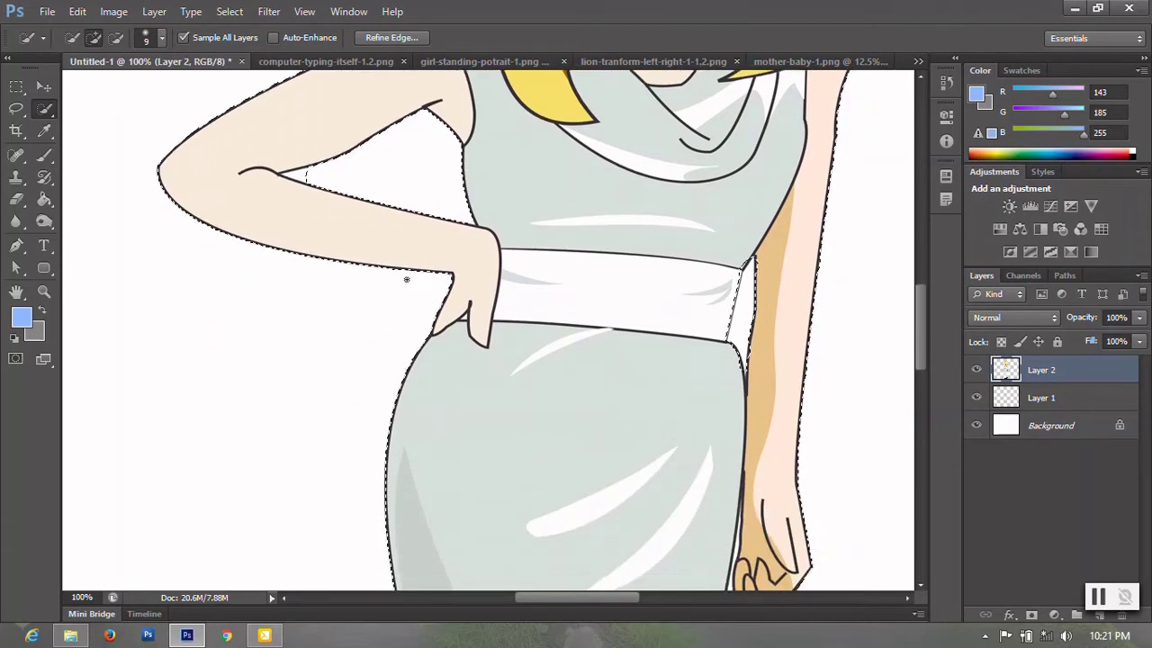
pyautogui.scroll(-1, 405, 279)
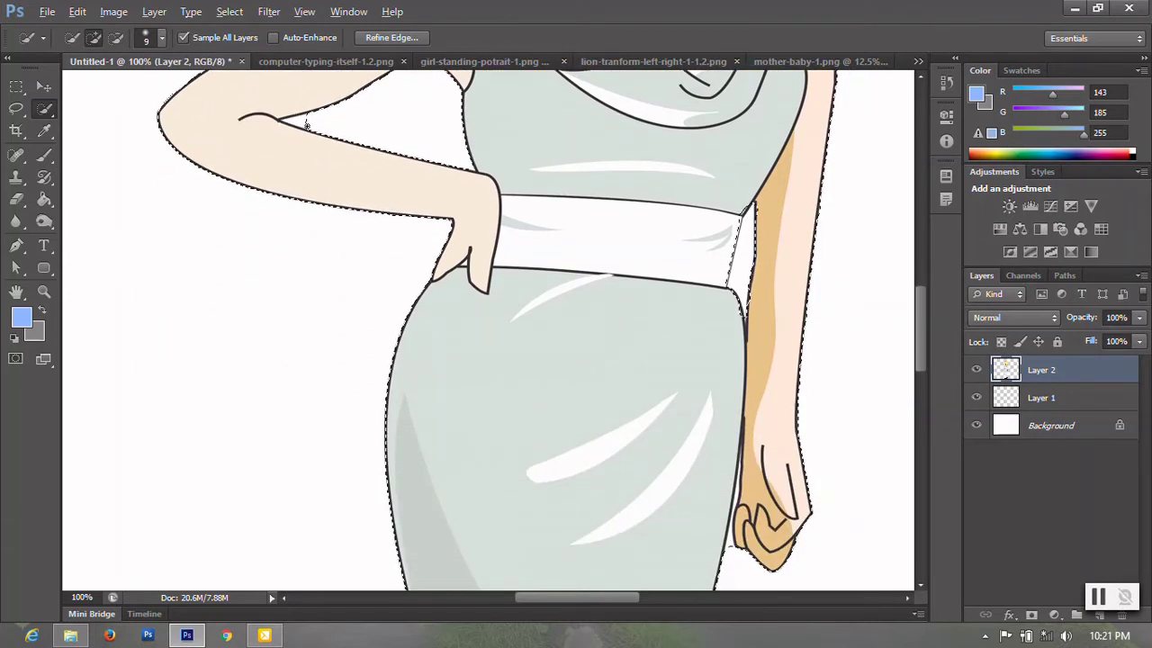
pyautogui.press('alt')
pyautogui.scroll(-1, 589, 316)
pyautogui.scroll(-1, 586, 317)
pyautogui.scroll(-1, 587, 317)
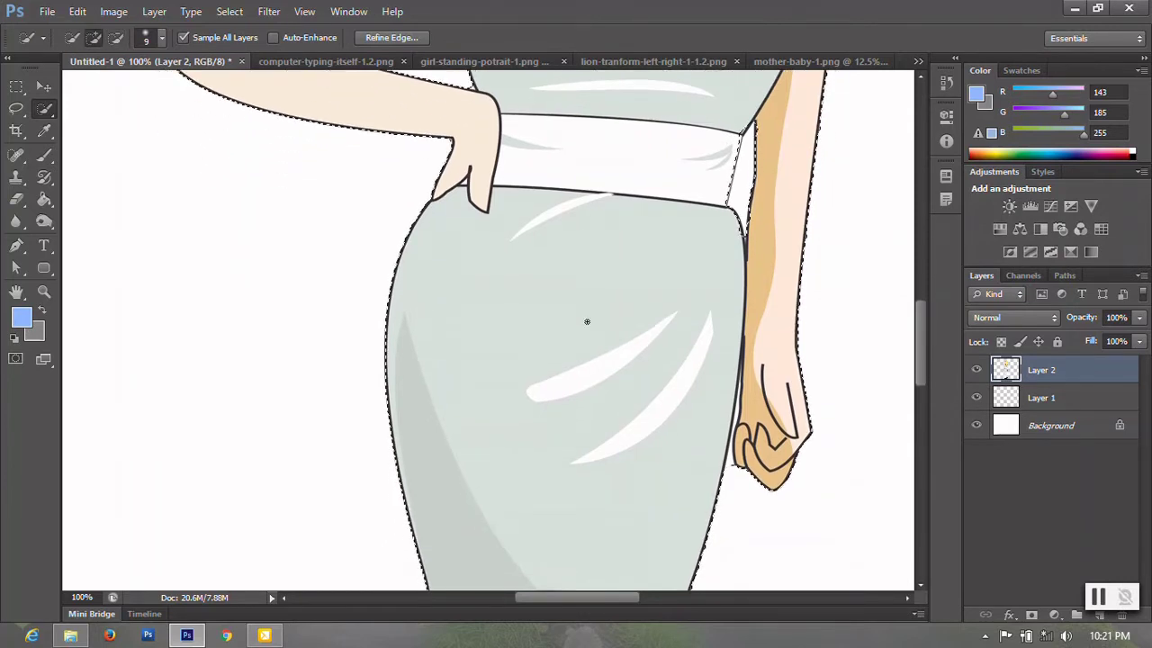
pyautogui.press('alt')
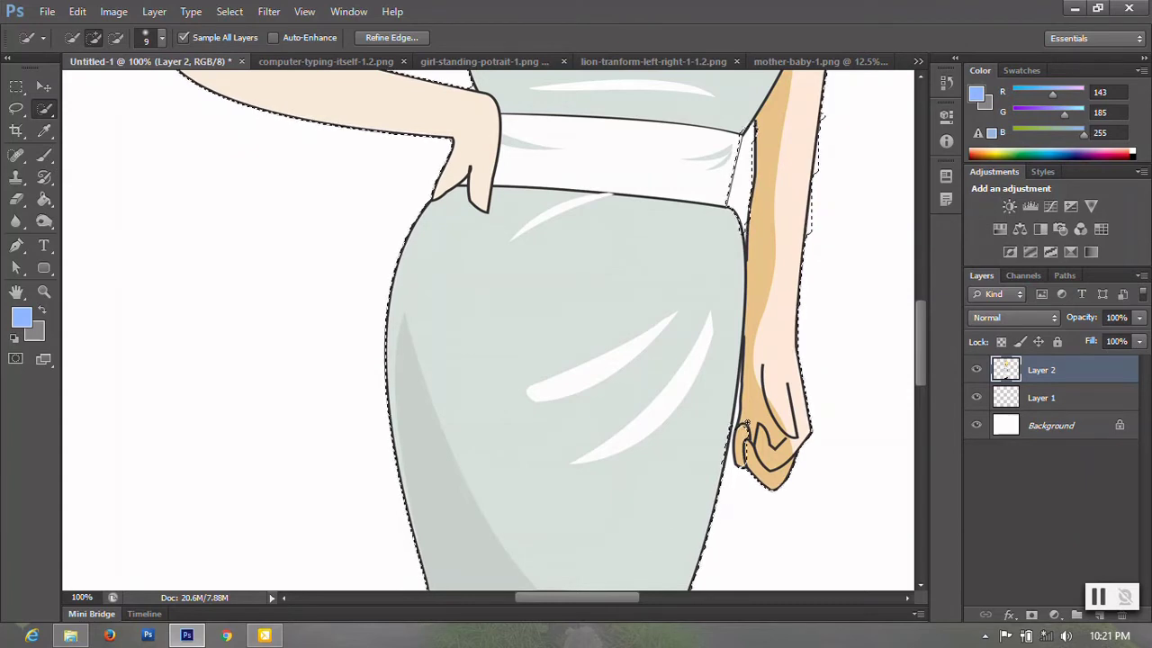
pyautogui.click(743, 438)
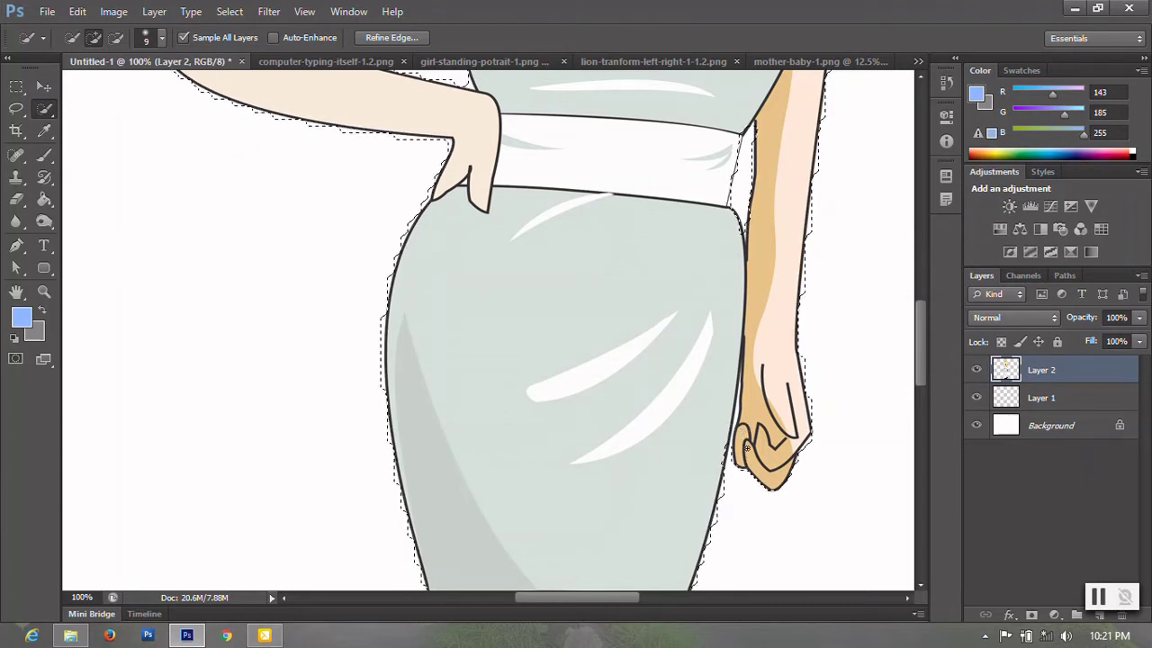
# Subtract the white gap between the shoes from the selection.
pyautogui.scroll(-3, 741, 481)
pyautogui.scroll(-4, 566, 480)
pyautogui.scroll(-4, 561, 477)
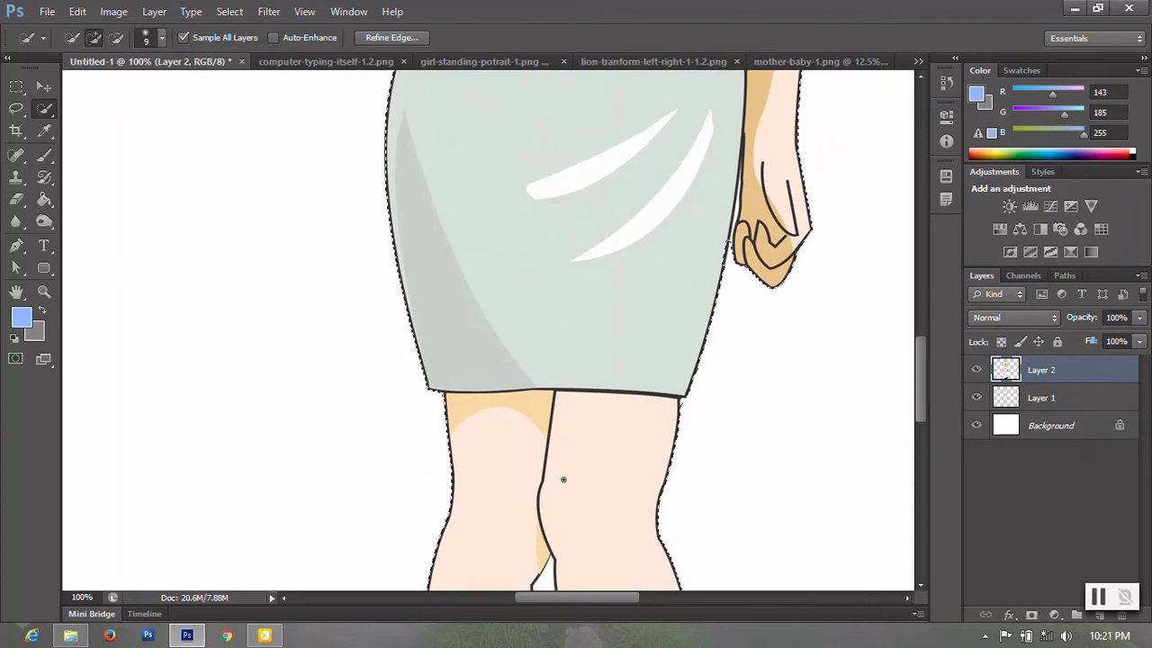
pyautogui.scroll(-8, 560, 473)
pyautogui.scroll(-8, 559, 468)
pyautogui.scroll(-4, 560, 468)
pyautogui.scroll(-4, 558, 465)
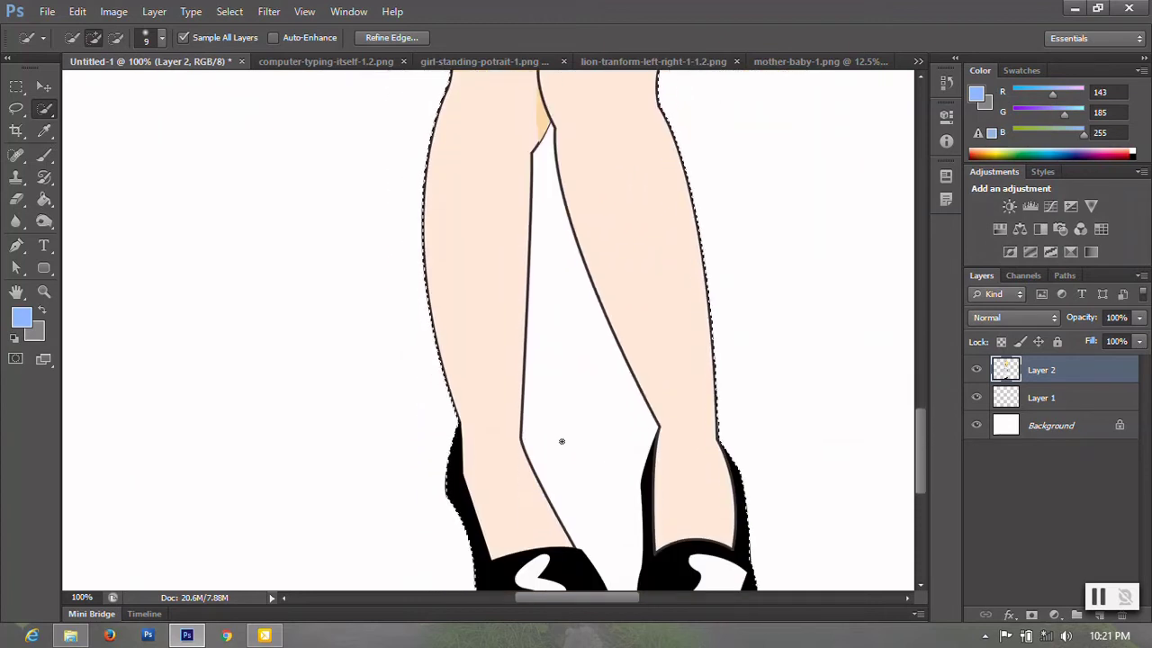
pyautogui.click(573, 361)
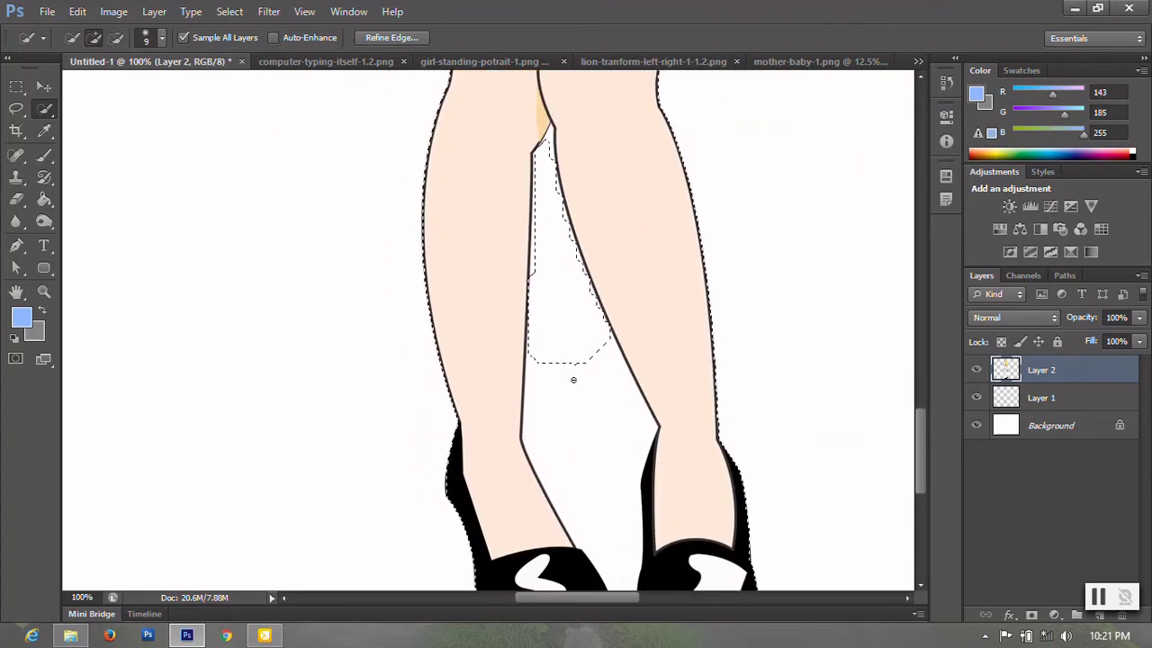
pyautogui.scroll(-4, 603, 495)
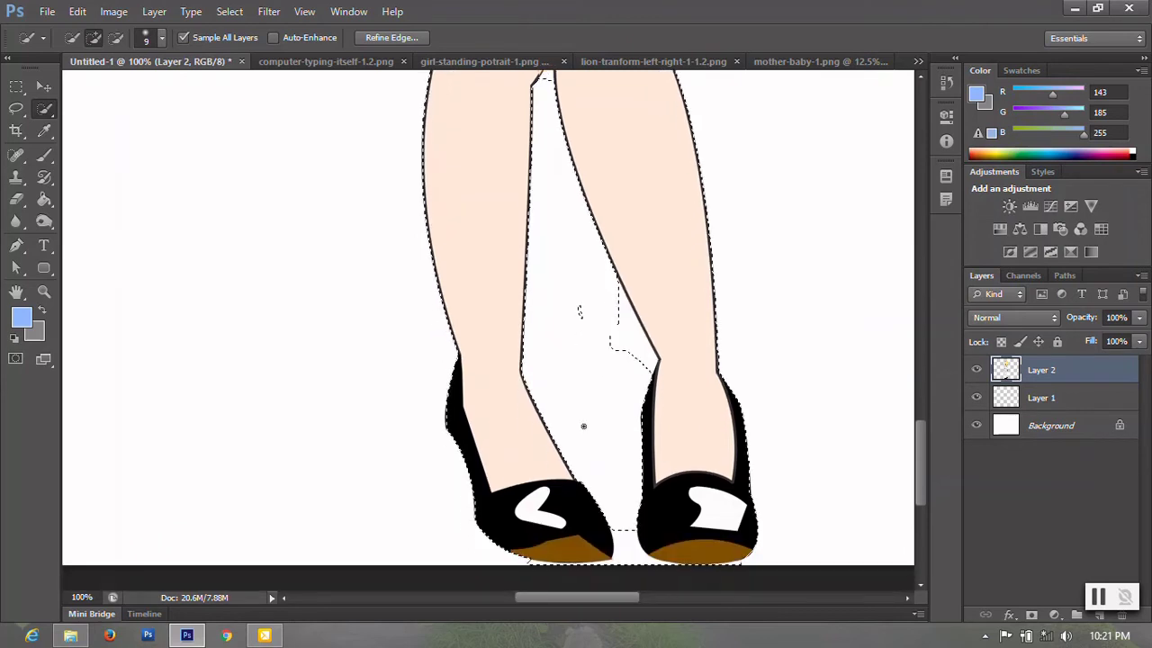
pyautogui.press('alt')
pyautogui.moveTo(615, 505); pyautogui.dragTo(652, 569)
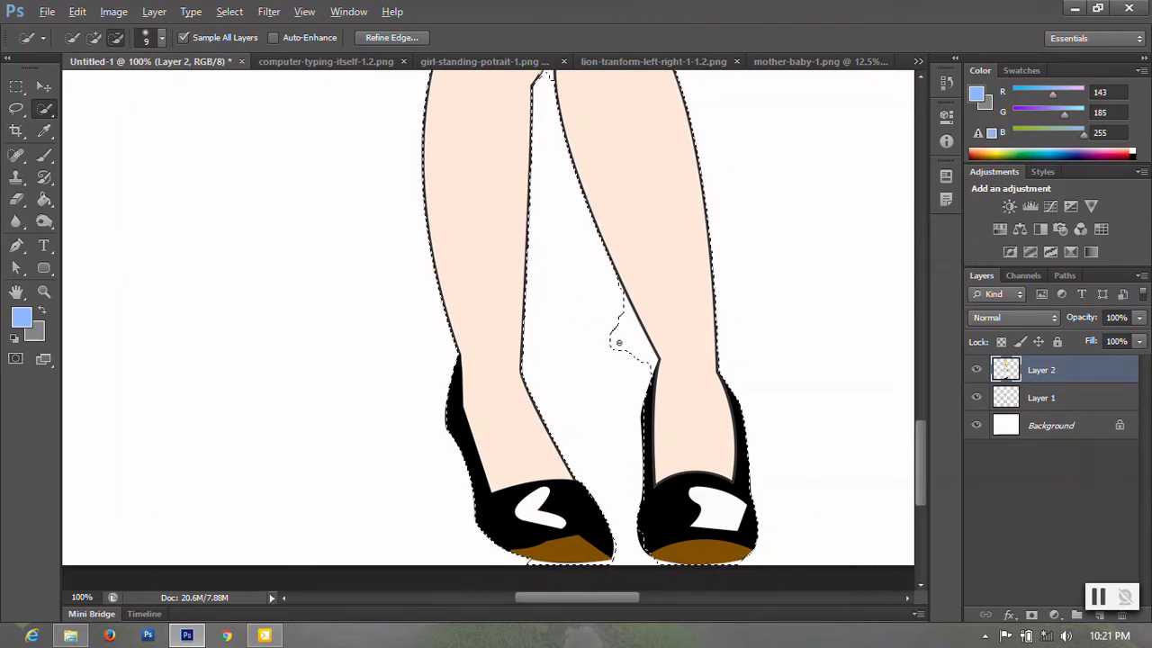
# Subtract the gap between the legs and thighs, keeping leg outlines, then zoom out to the whole figure.
pyautogui.moveTo(620, 289); pyautogui.dragTo(624, 303)
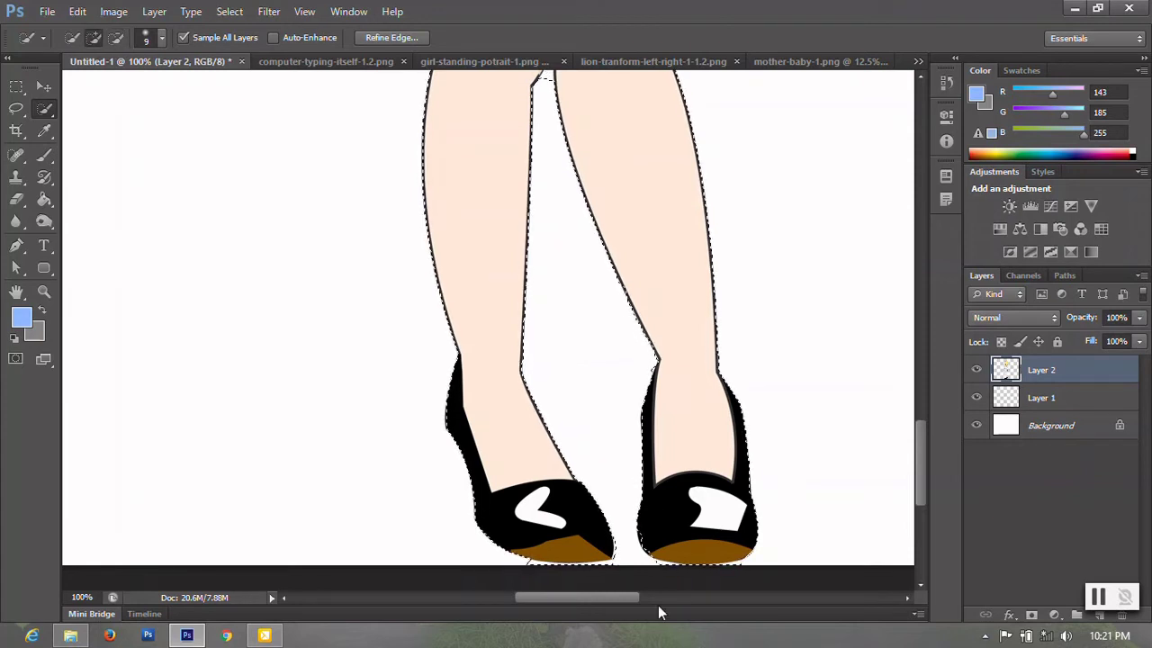
pyautogui.click(645, 536)
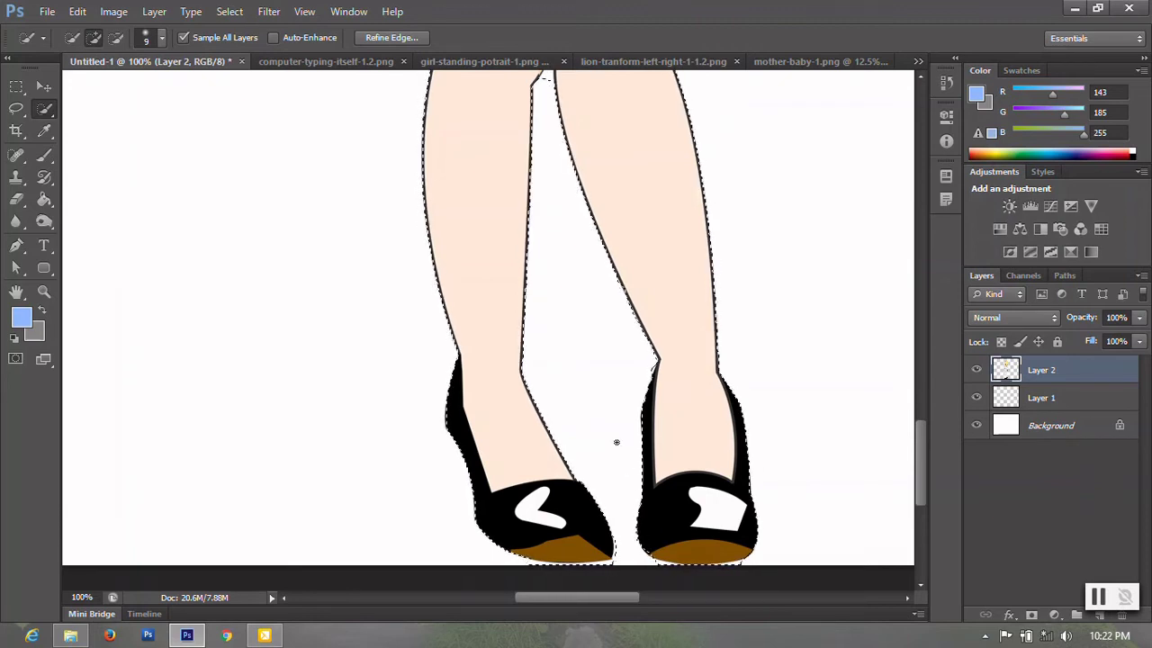
pyautogui.scroll(3, 617, 442)
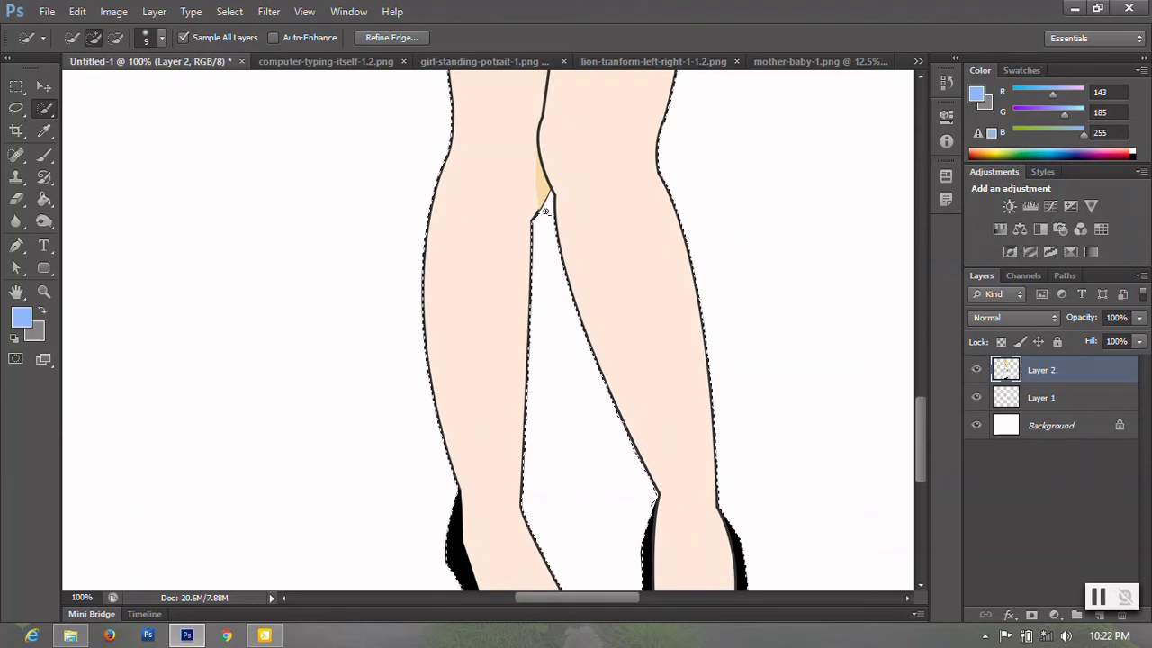
pyautogui.press('alt')
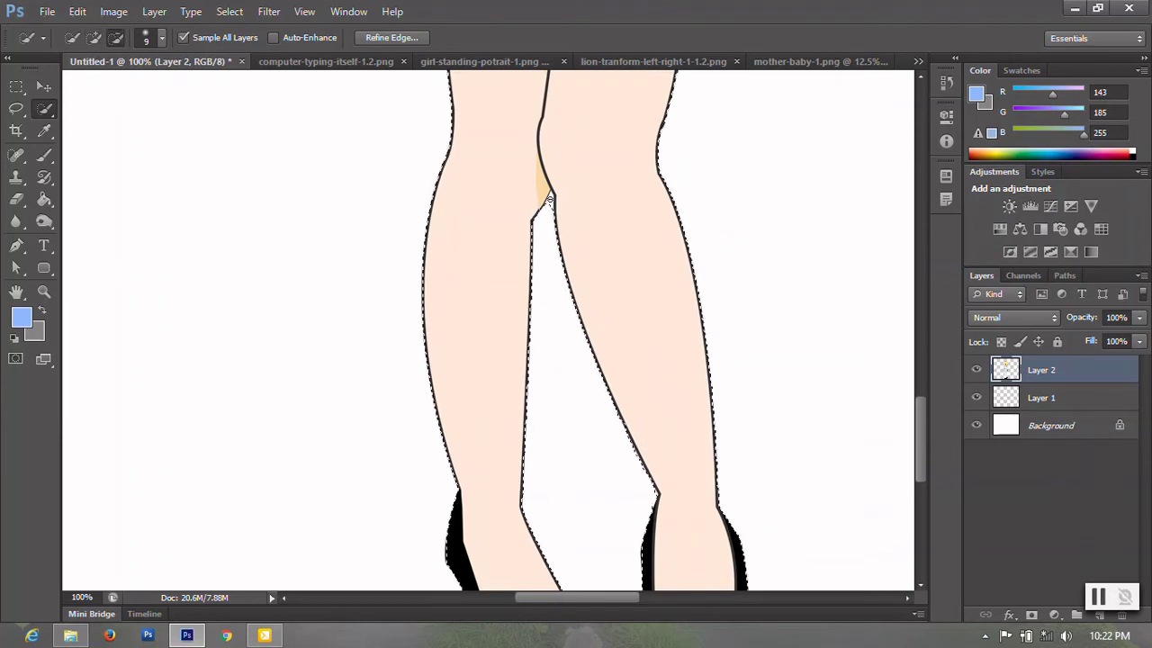
pyautogui.click(547, 201)
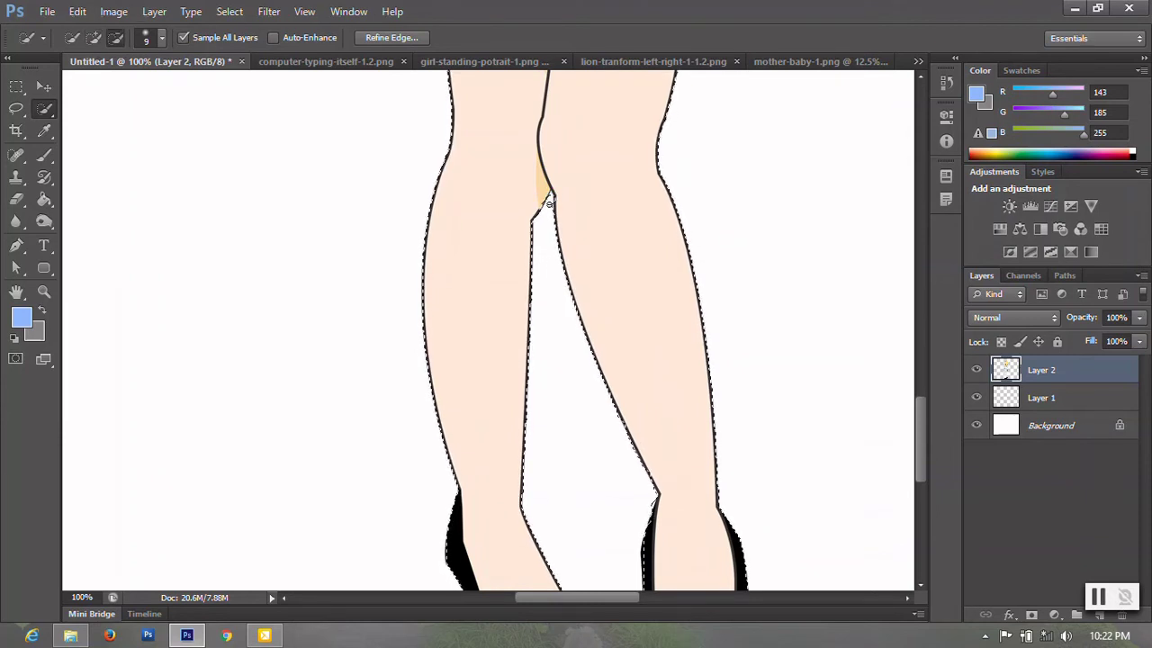
pyautogui.hotkey('ctrl', '-')
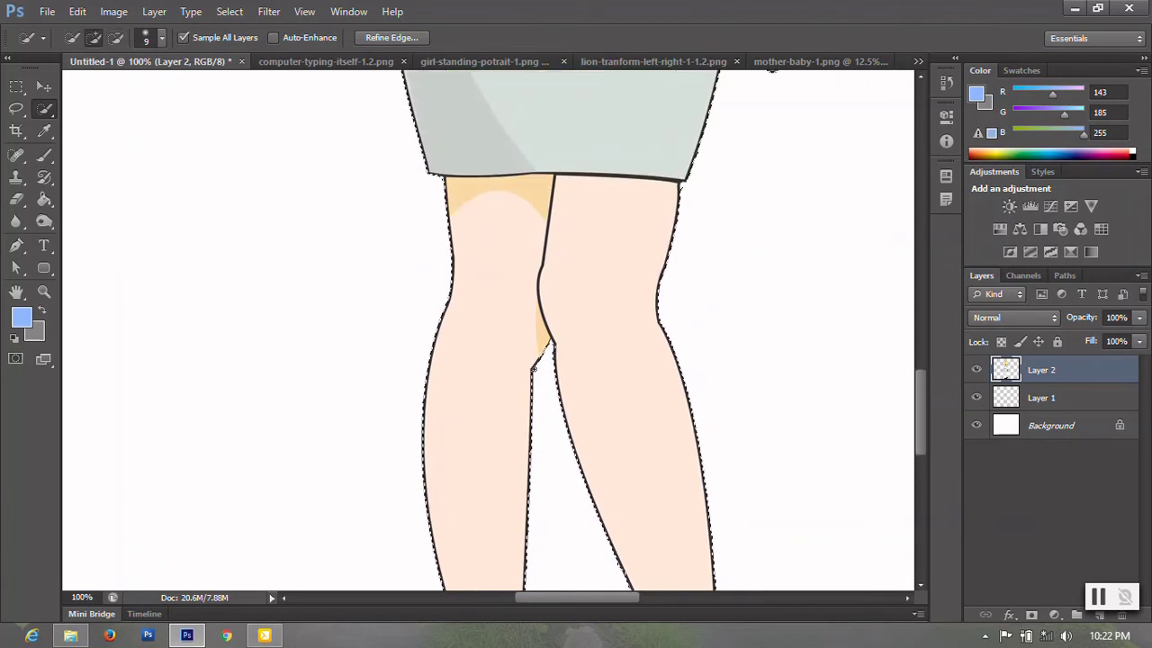
pyautogui.hotkey('ctrl', '-')
pyautogui.hotkey('ctrl', '-')
pyautogui.hotkey('ctrl', '-')
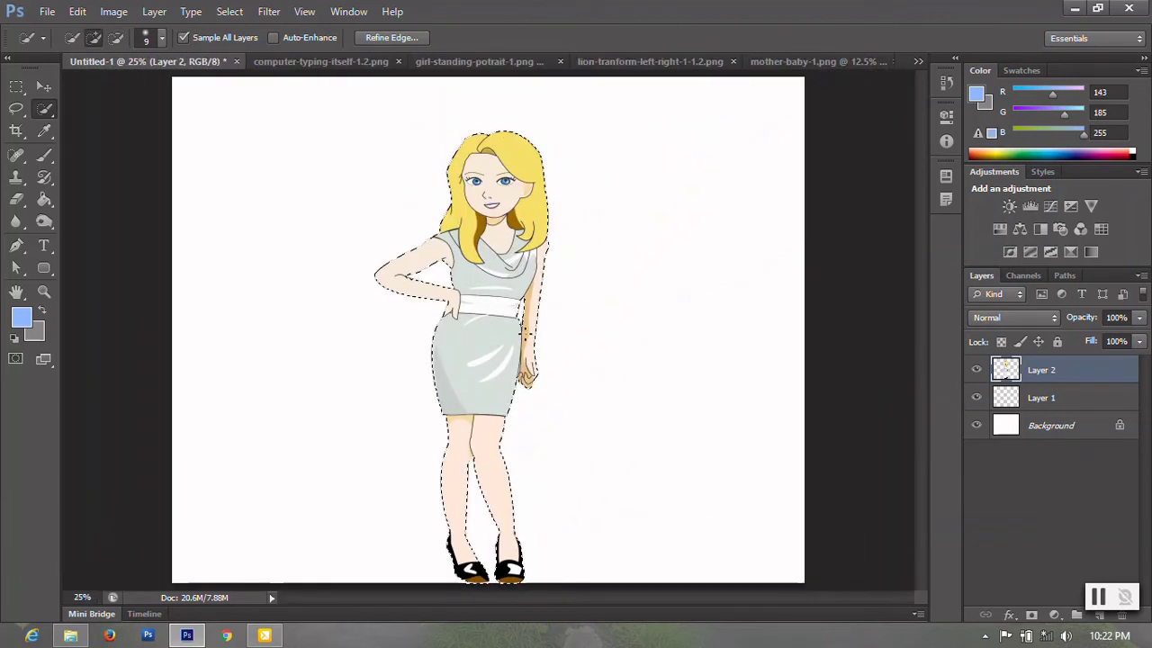
pyautogui.press('v')
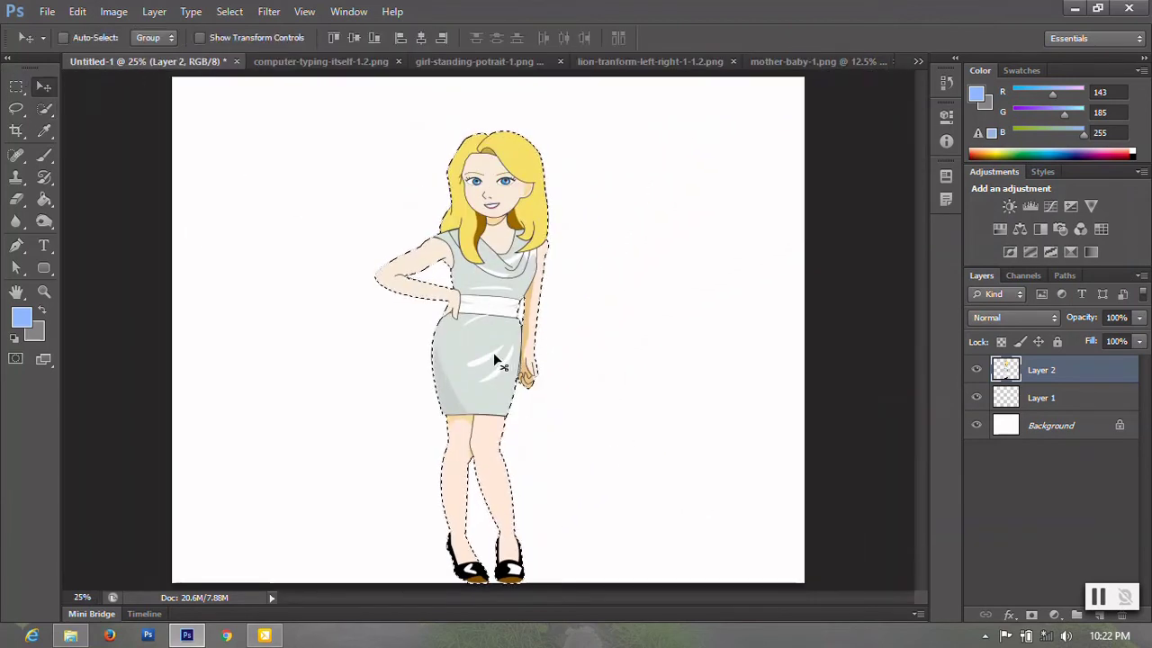
pyautogui.moveTo(460, 346); pyautogui.dragTo(664, 335)
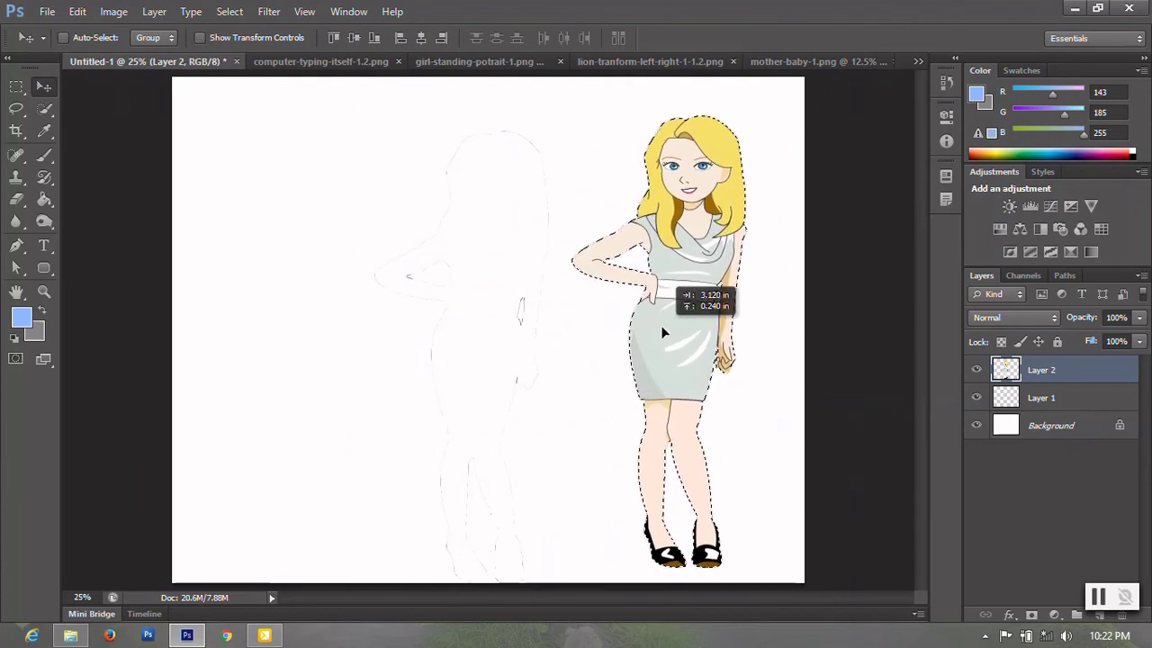
pyautogui.moveTo(653, 397)
pyautogui.mouseDown()
pyautogui.moveTo(337, 425)
pyautogui.moveTo(245, 416)
pyautogui.mouseUp()
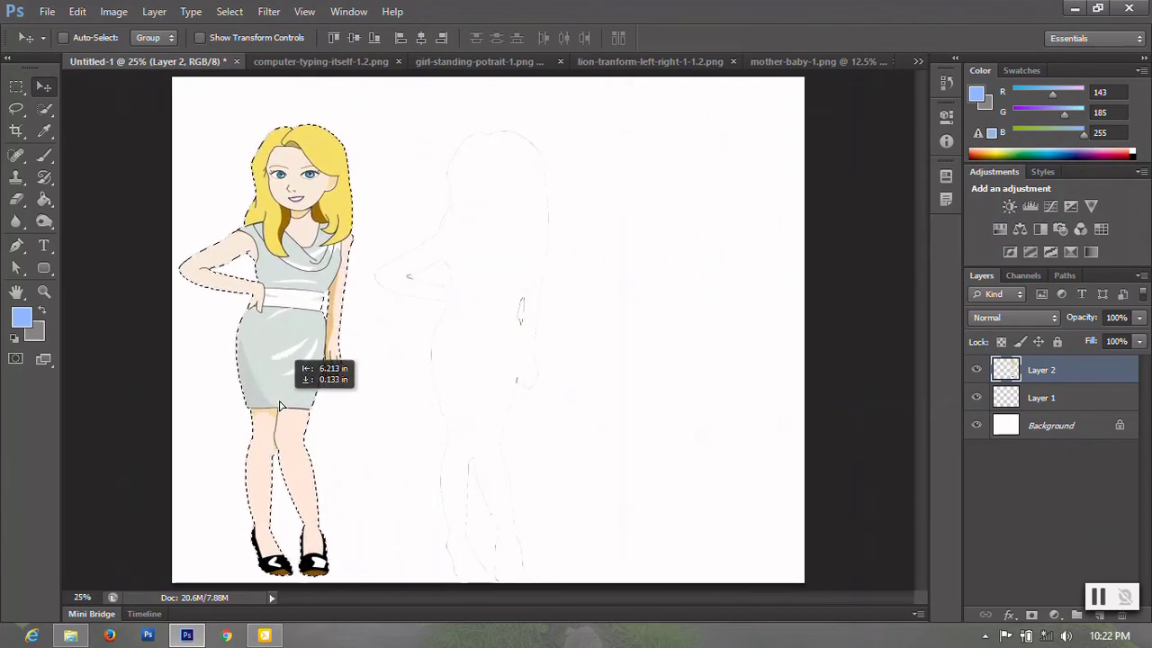
pyautogui.hotkey('ctrl', 'z')
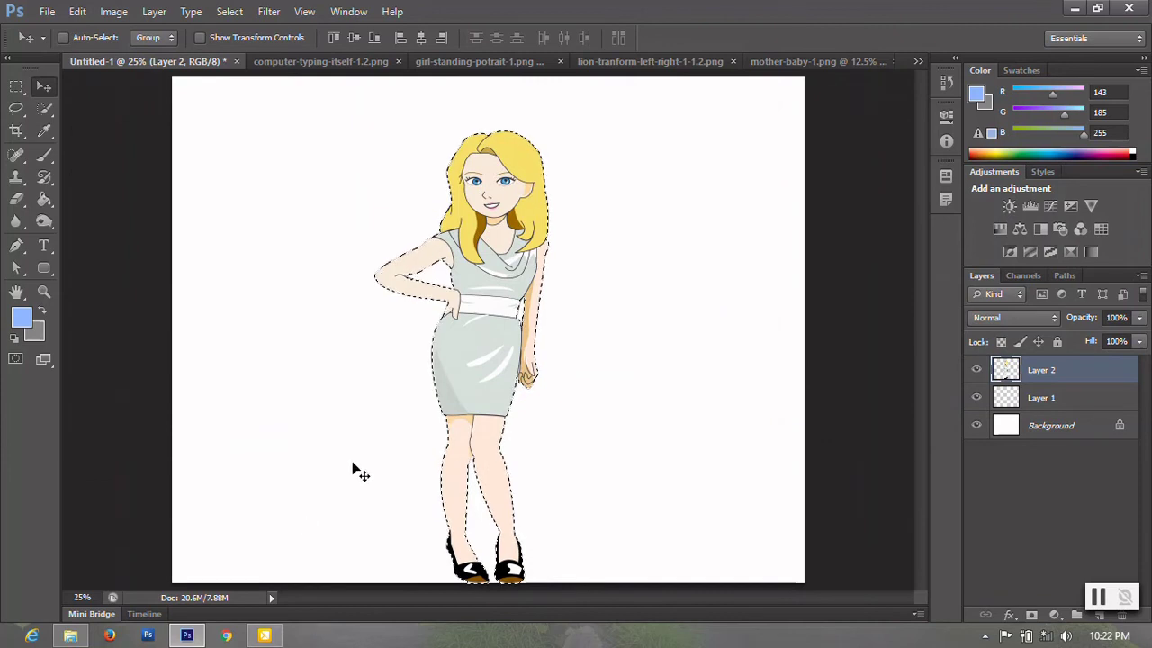
pyautogui.click(45, 201)
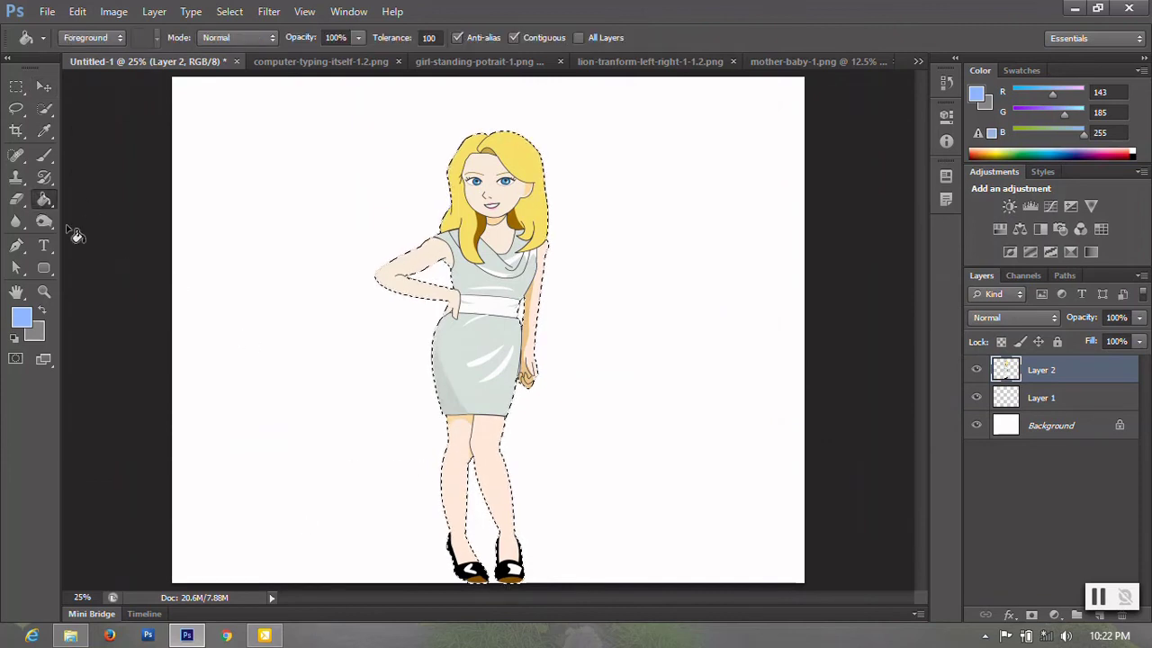
# Paint the selection light blue with a hard round brush, covering dress, legs and shoes.
pyautogui.click(45, 159)
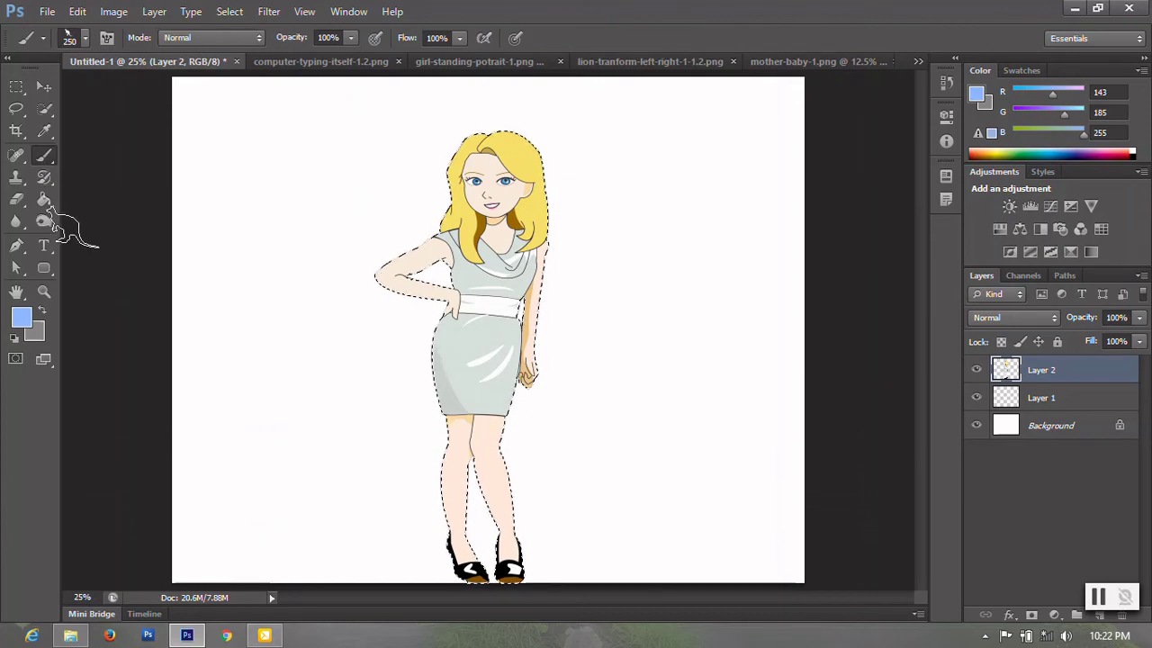
pyautogui.click(85, 37)
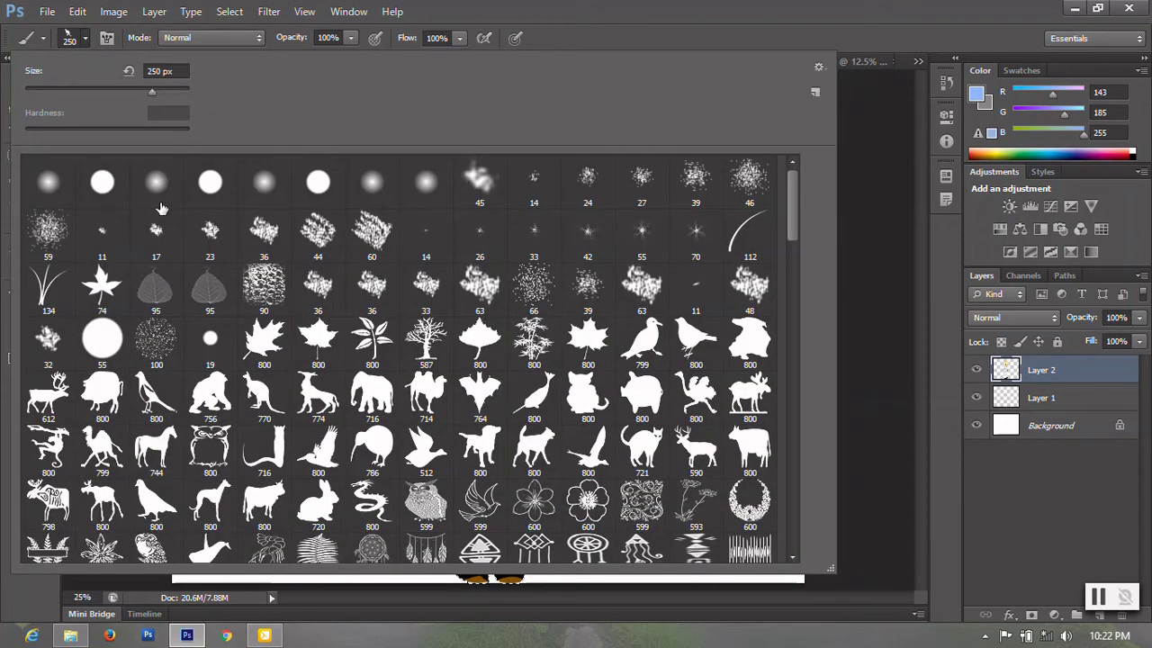
pyautogui.click(210, 184)
pyautogui.click(940, 460)
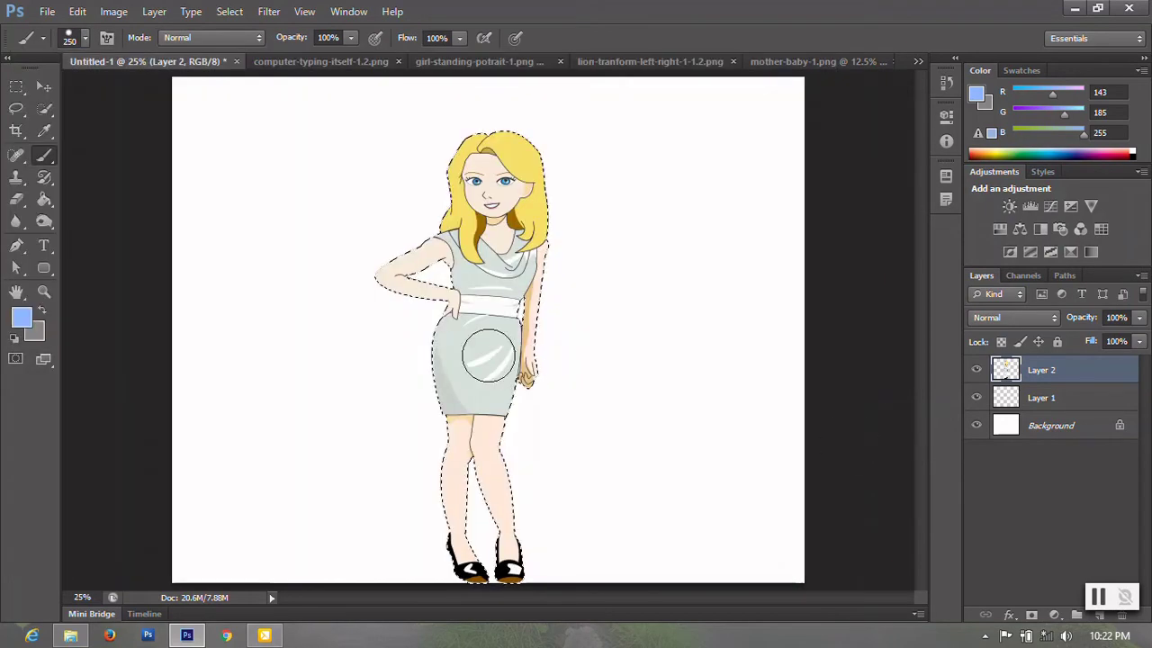
pyautogui.moveTo(462, 342)
pyautogui.mouseDown()
pyautogui.moveTo(514, 440)
pyautogui.moveTo(527, 516)
pyautogui.moveTo(530, 246)
pyautogui.moveTo(458, 216)
pyautogui.moveTo(503, 140)
pyautogui.moveTo(399, 247)
pyautogui.moveTo(398, 354)
pyautogui.moveTo(388, 337)
pyautogui.mouseUp()
pyautogui.moveTo(446, 469)
pyautogui.mouseDown()
pyautogui.moveTo(471, 475)
pyautogui.moveTo(509, 595)
pyautogui.mouseUp()
# Deselect, then test-move the blue silhouette and undo the move.
pyautogui.hotkey('ctrl', 'd')
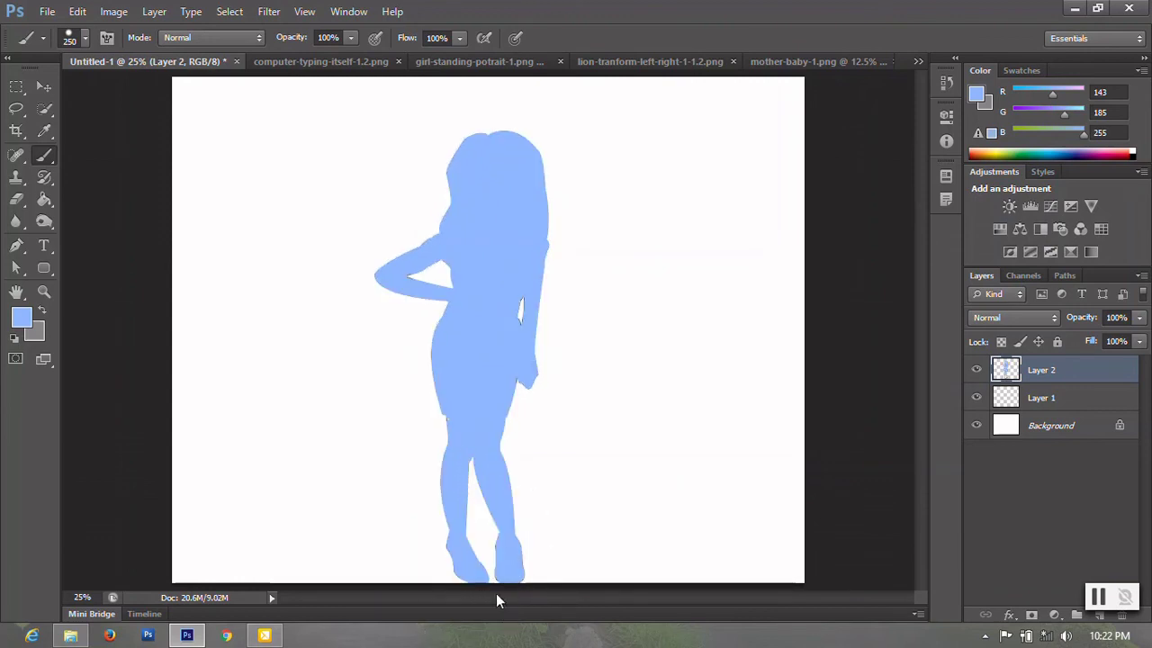
pyautogui.click(44, 86)
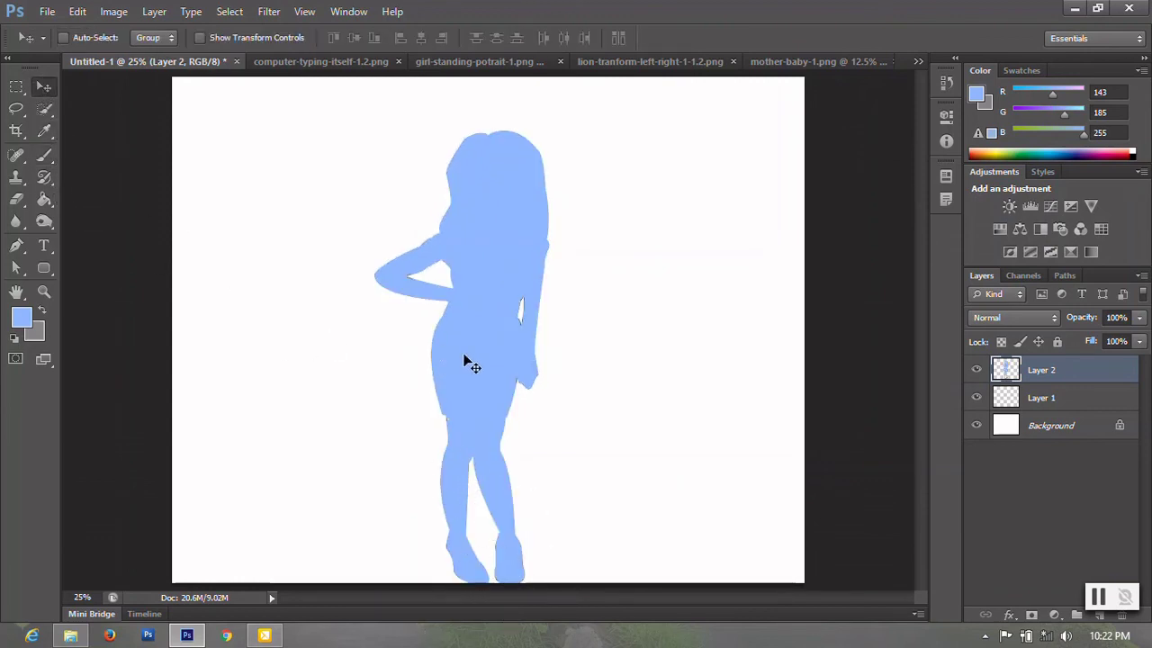
pyautogui.moveTo(465, 361); pyautogui.dragTo(434, 349)
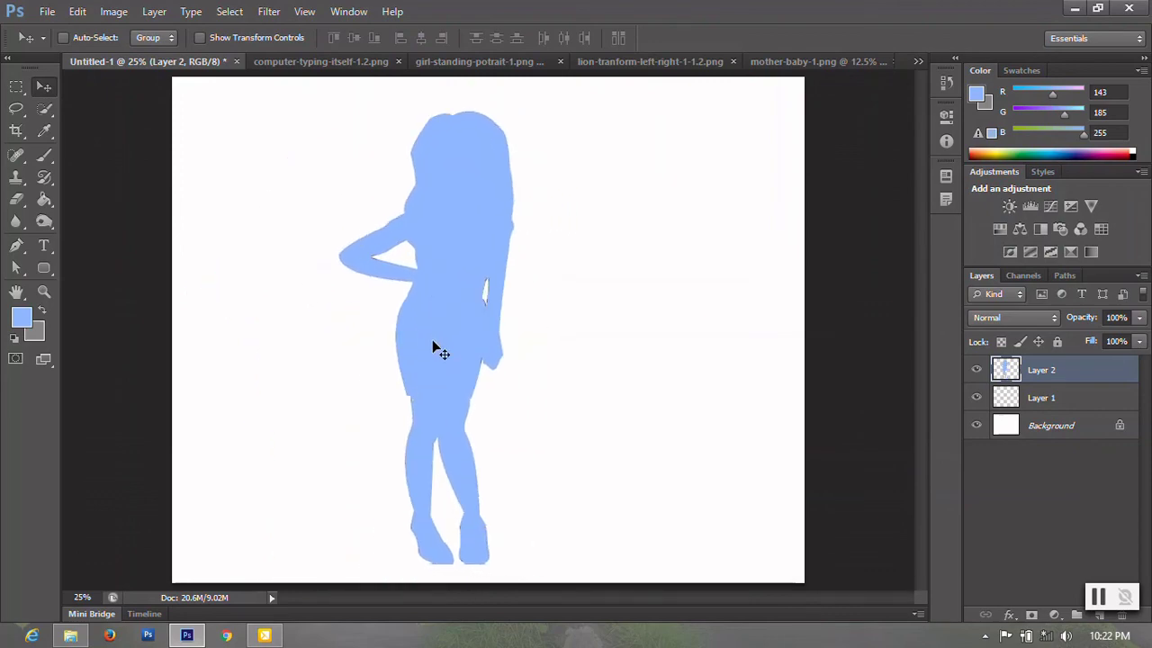
pyautogui.hotkey('ctrl', 'z')
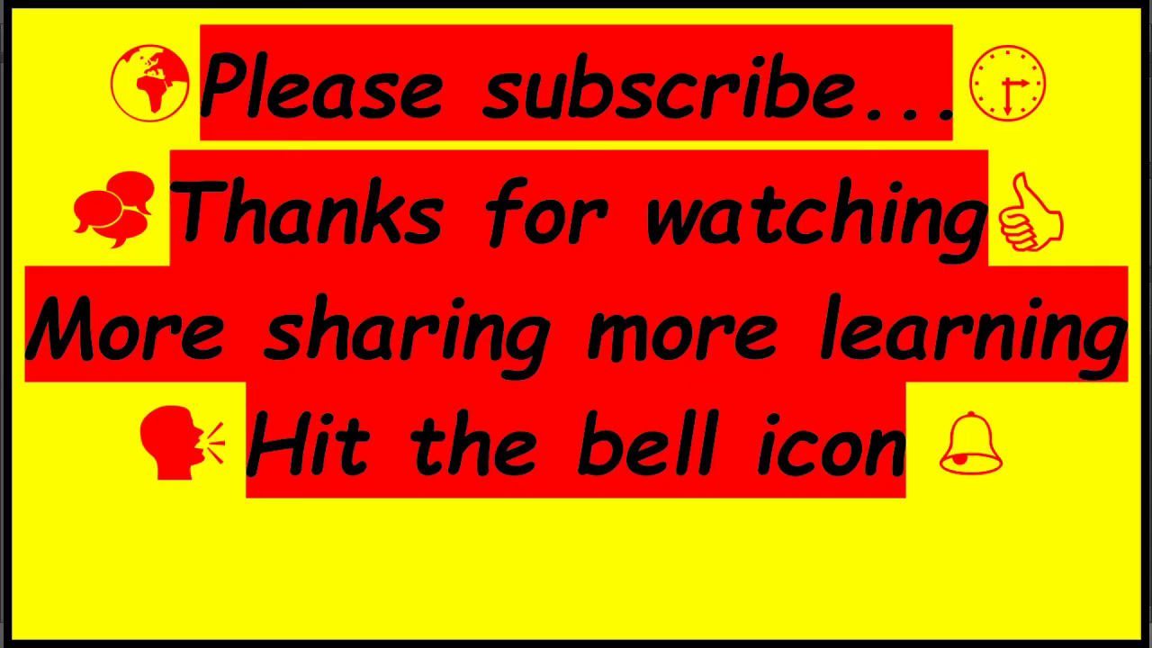